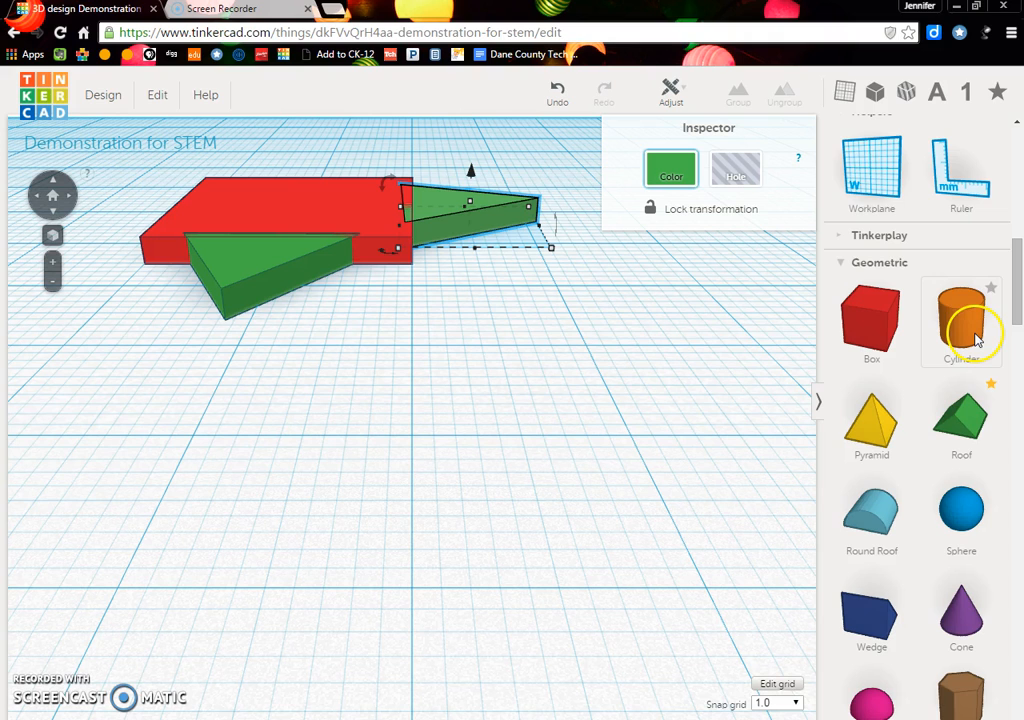
Place a cylinder on the workplane in front of the existing shapes and flatten it into a thin disc.
drag(972, 332, 535, 553)
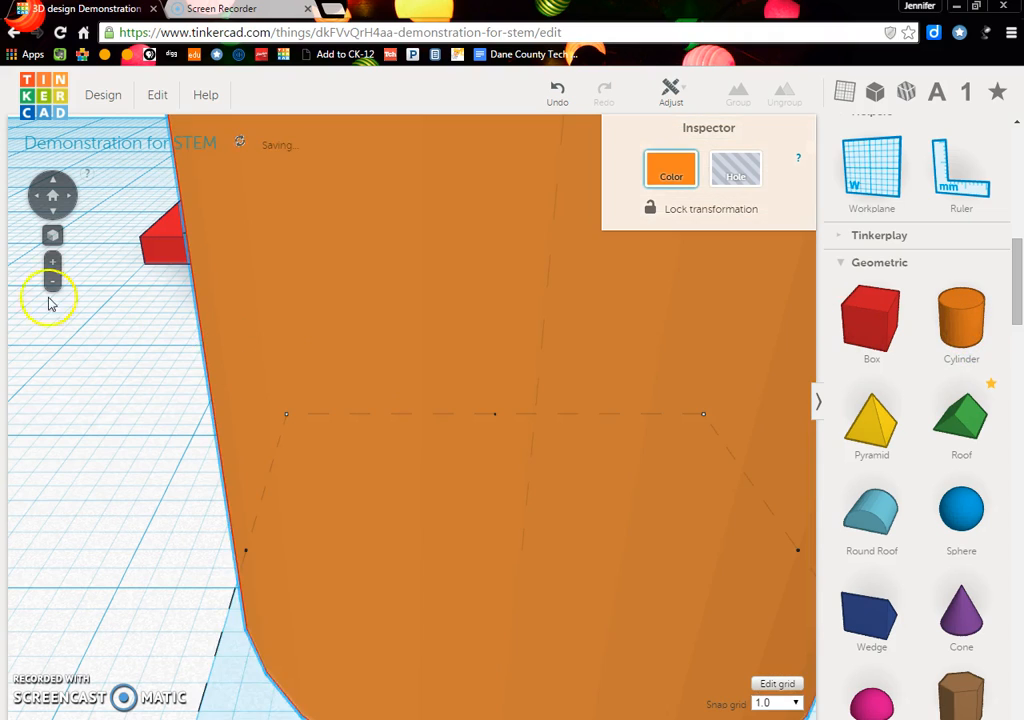
click(53, 284)
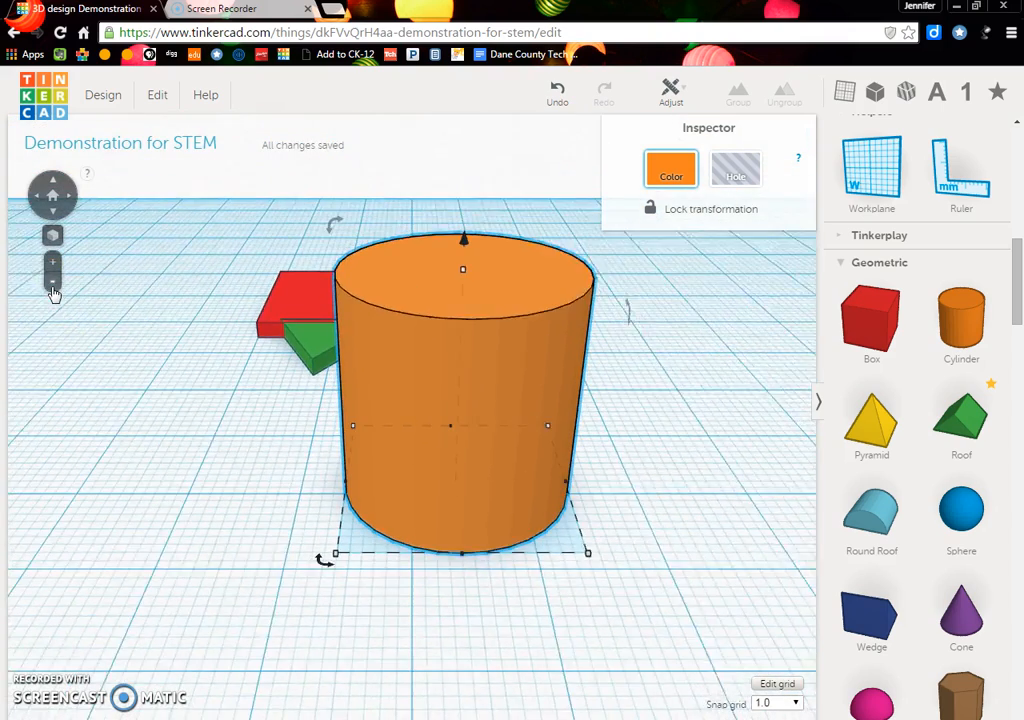
mouse_move(460, 288)
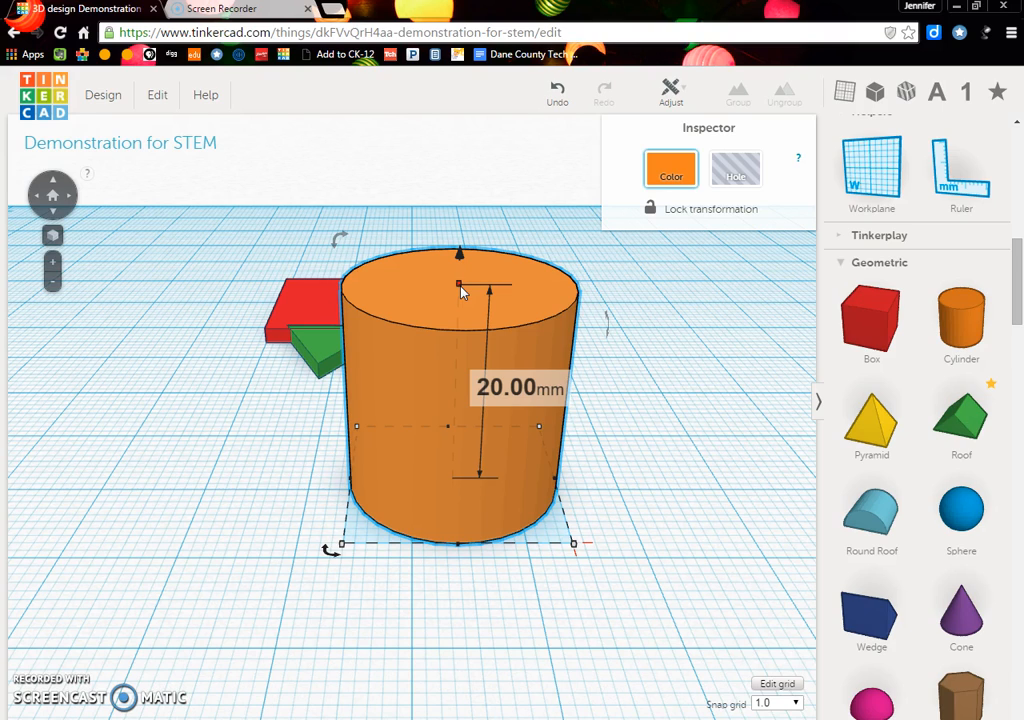
drag(460, 288, 464, 466)
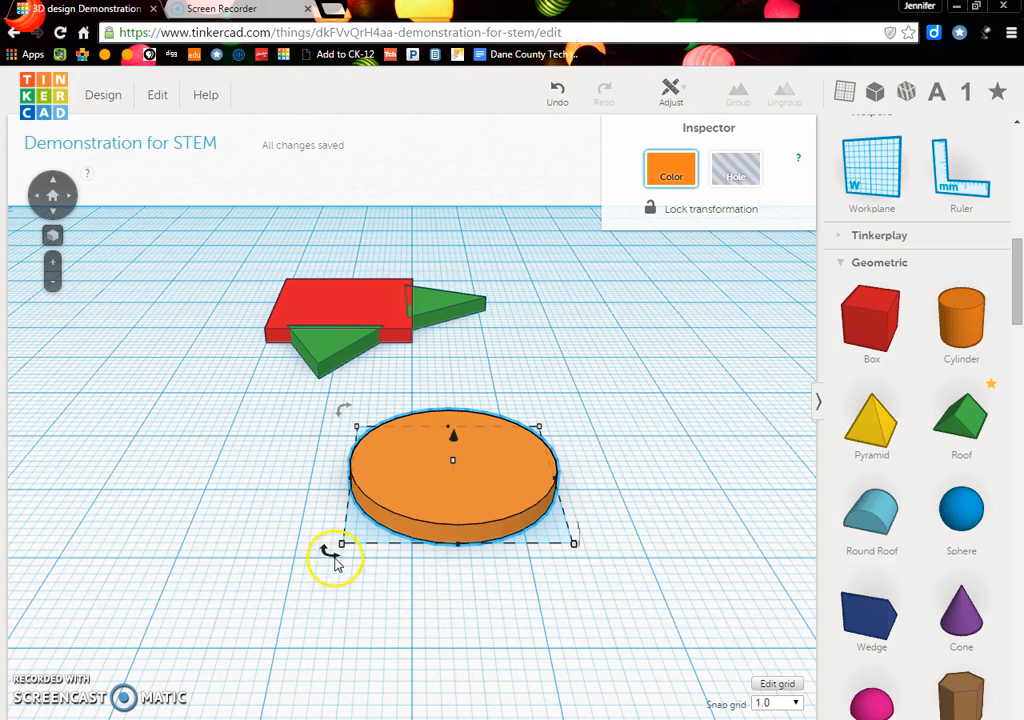
Shrink the orange disc's footprint from its front corner, leaving its orientation unrotated.
mouse_move(343, 545)
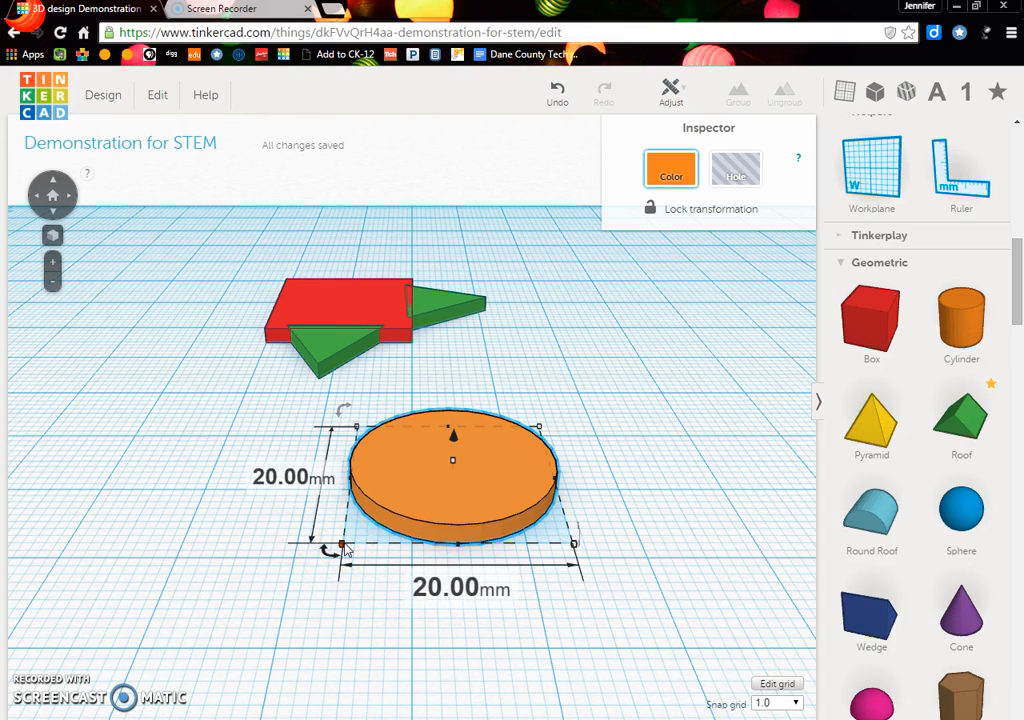
drag(343, 545, 420, 545)
mouse_move(380, 538)
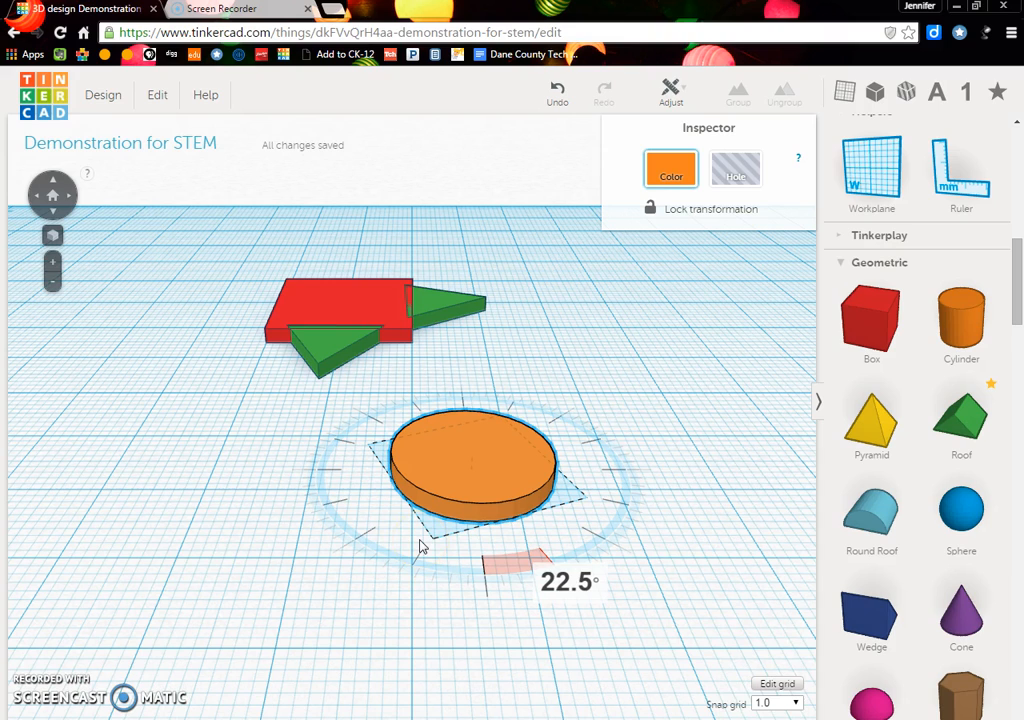
drag(420, 545, 422, 546)
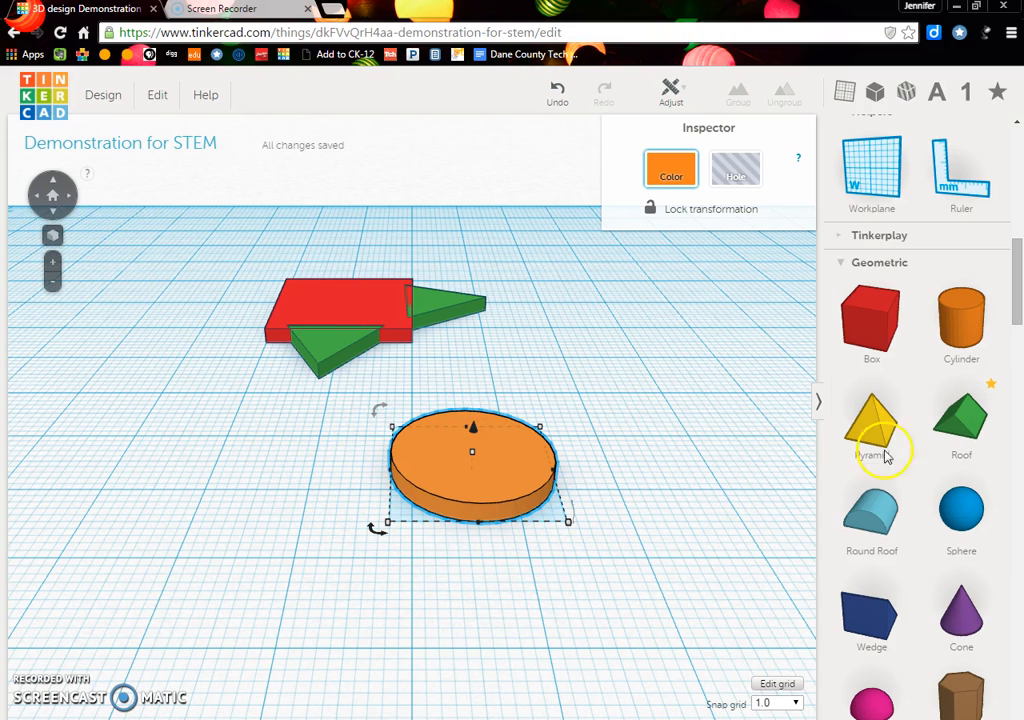
Place a box beside the orange disc and flatten it into a thin slab raised 6 mm above the workplane.
drag(893, 325, 309, 553)
drag(202, 365, 222, 484)
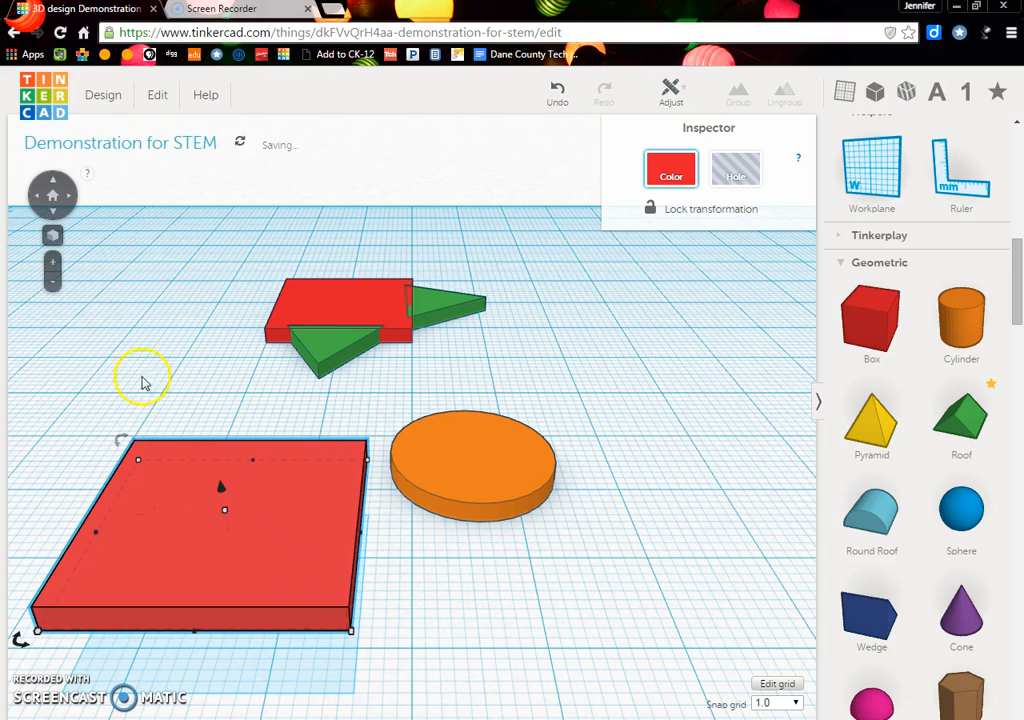
Lower the raised red slab to 0 mm so that it rests on the workplane.
click(55, 215)
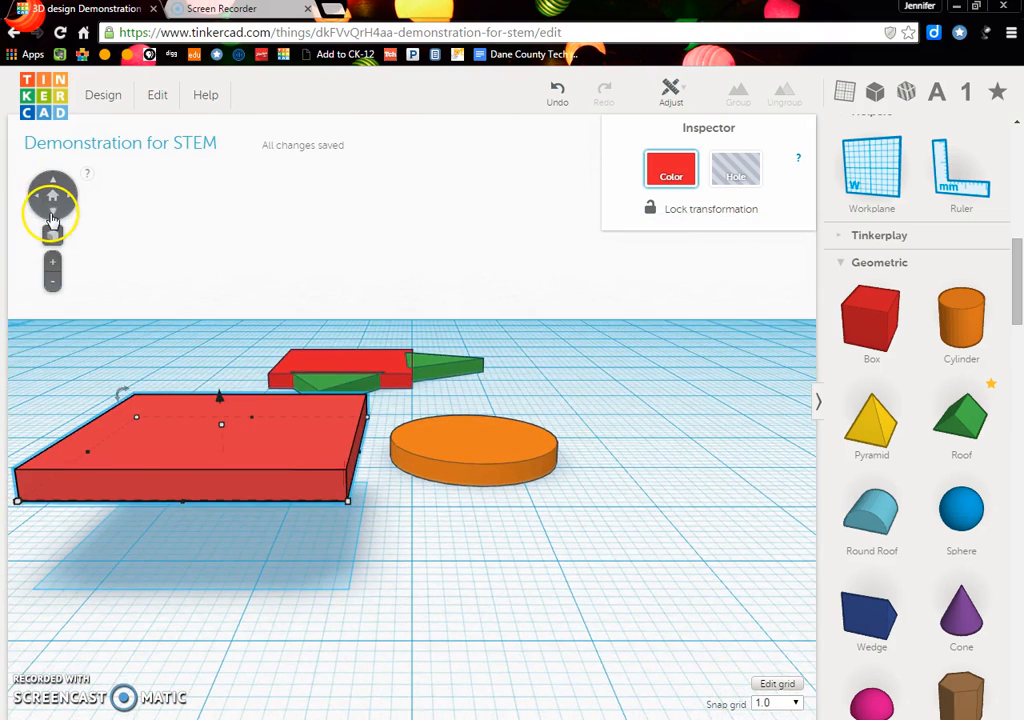
click(50, 213)
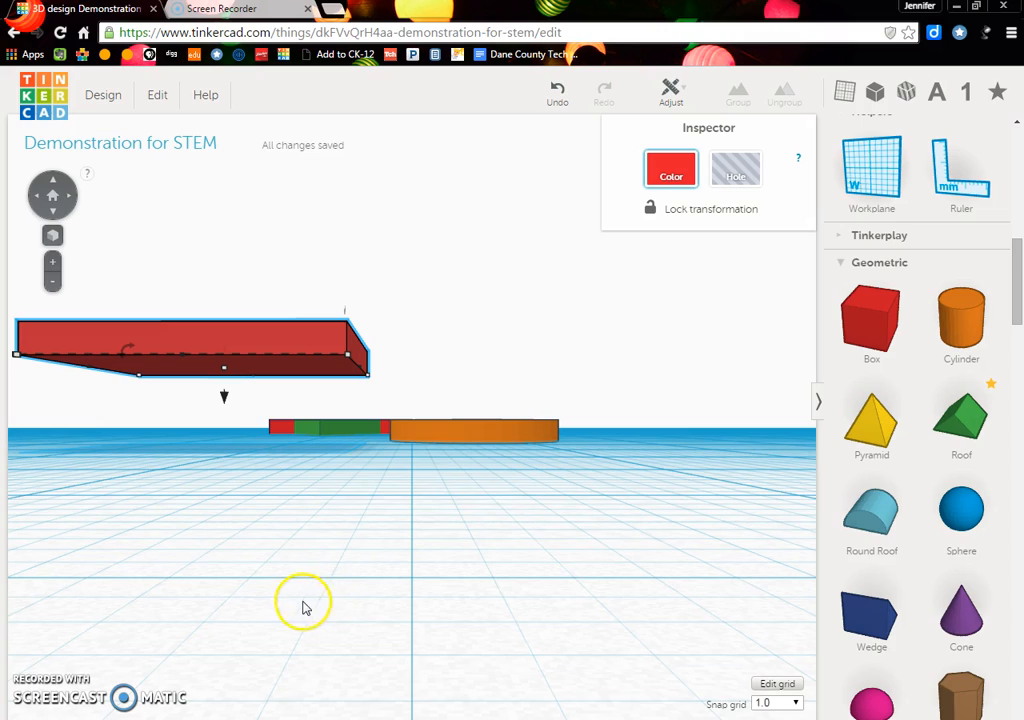
mouse_move(224, 397)
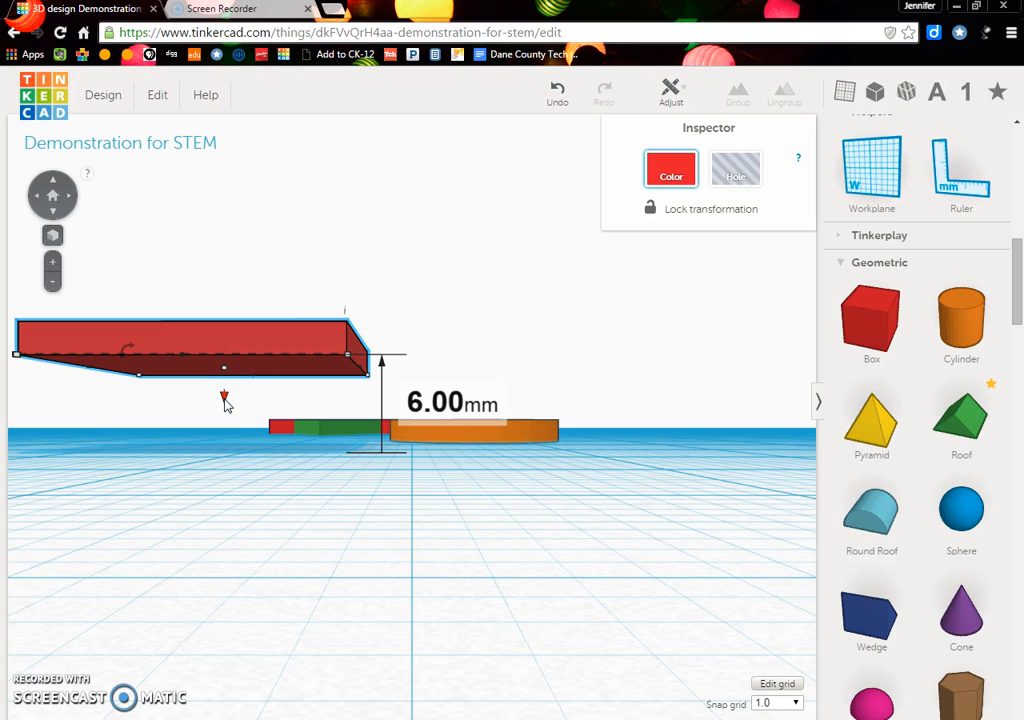
drag(223, 412, 212, 487)
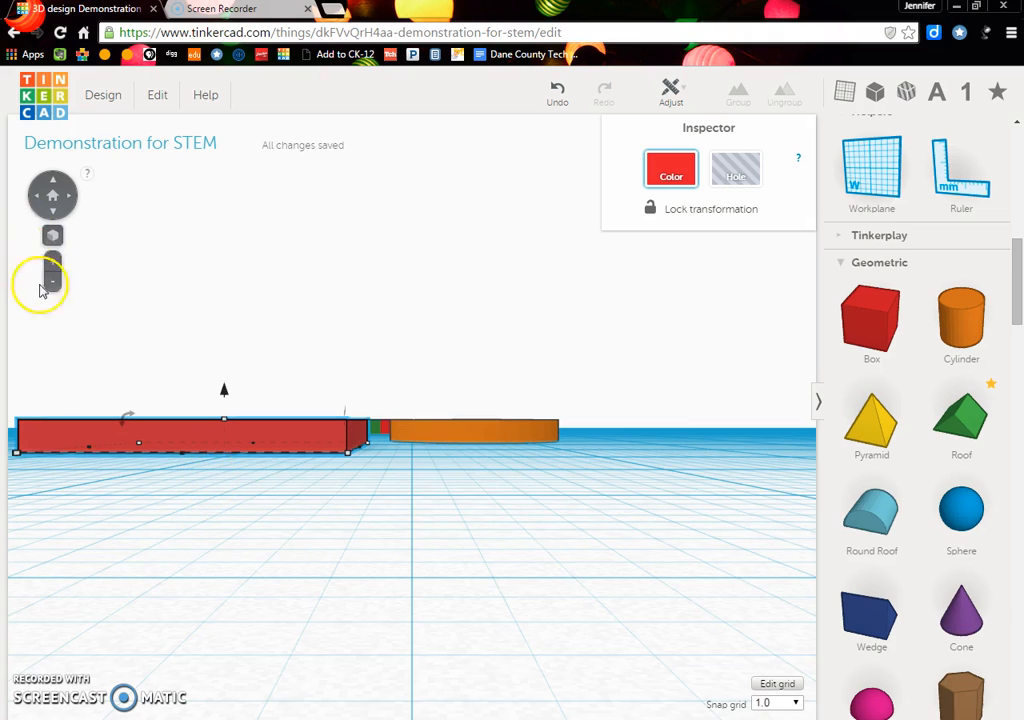
Try lowering the red slab to -1 mm beneath the workplane and return it to 0 mm.
click(55, 213)
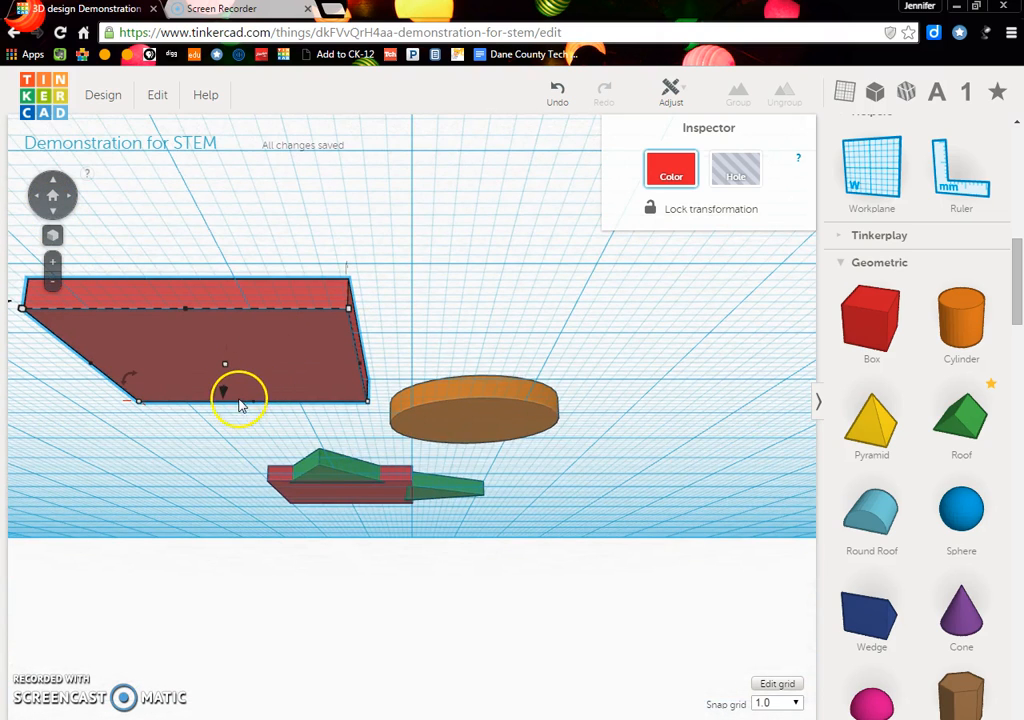
mouse_move(226, 398)
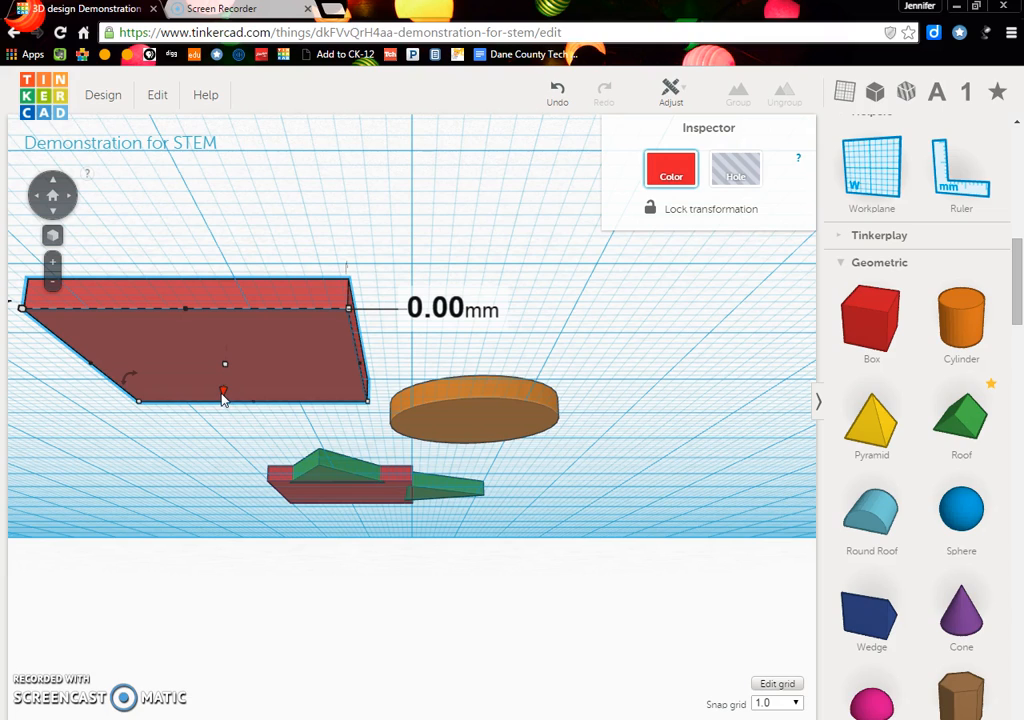
drag(223, 400, 226, 406)
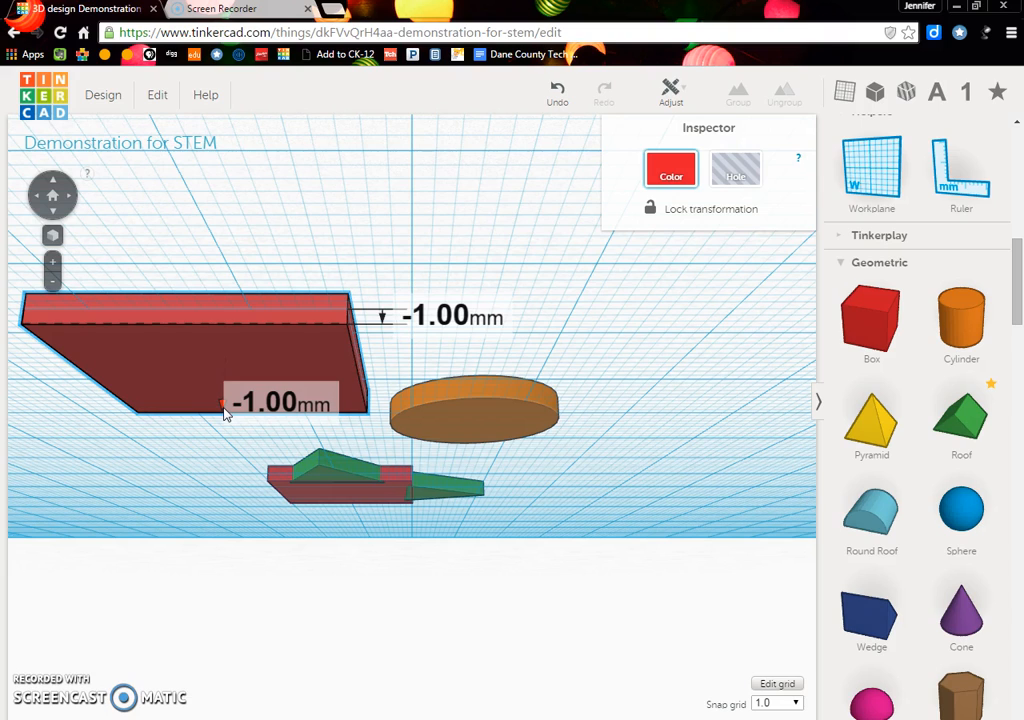
drag(226, 406, 226, 401)
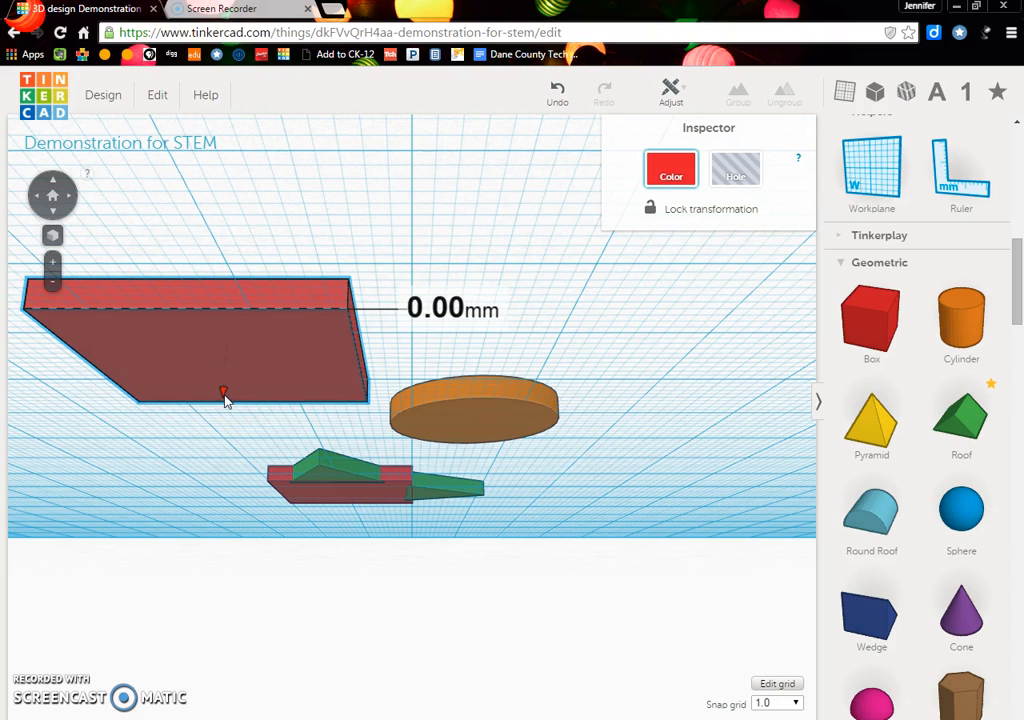
Tilt the new red slab about 45 degrees sideways so that one edge goes below the workplane.
click(55, 186)
click(55, 186)
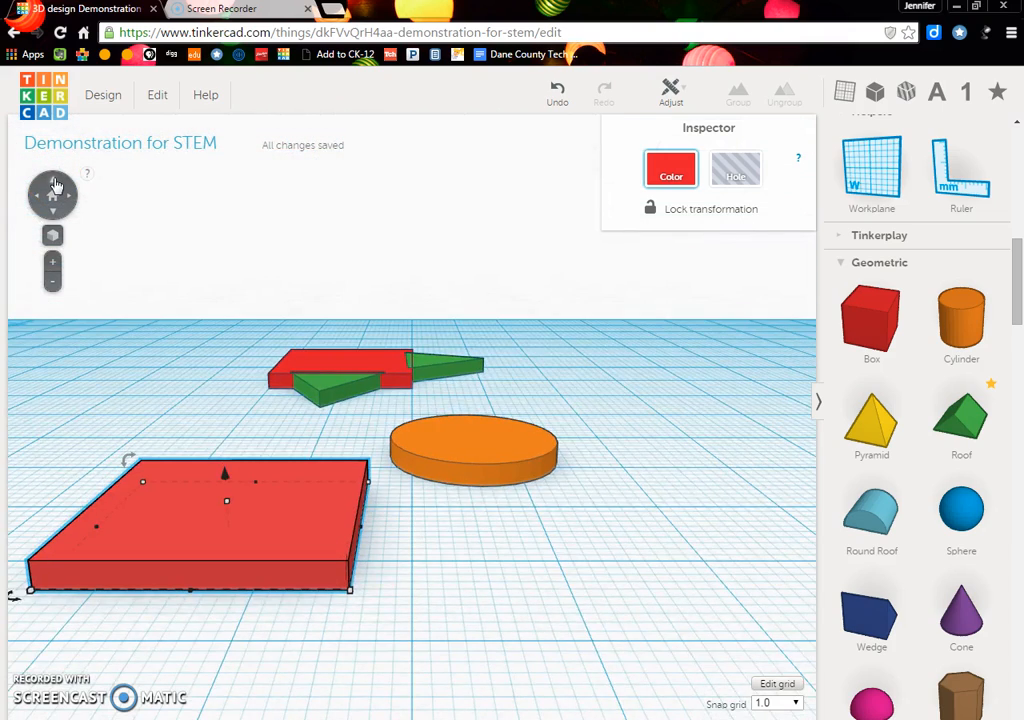
click(55, 186)
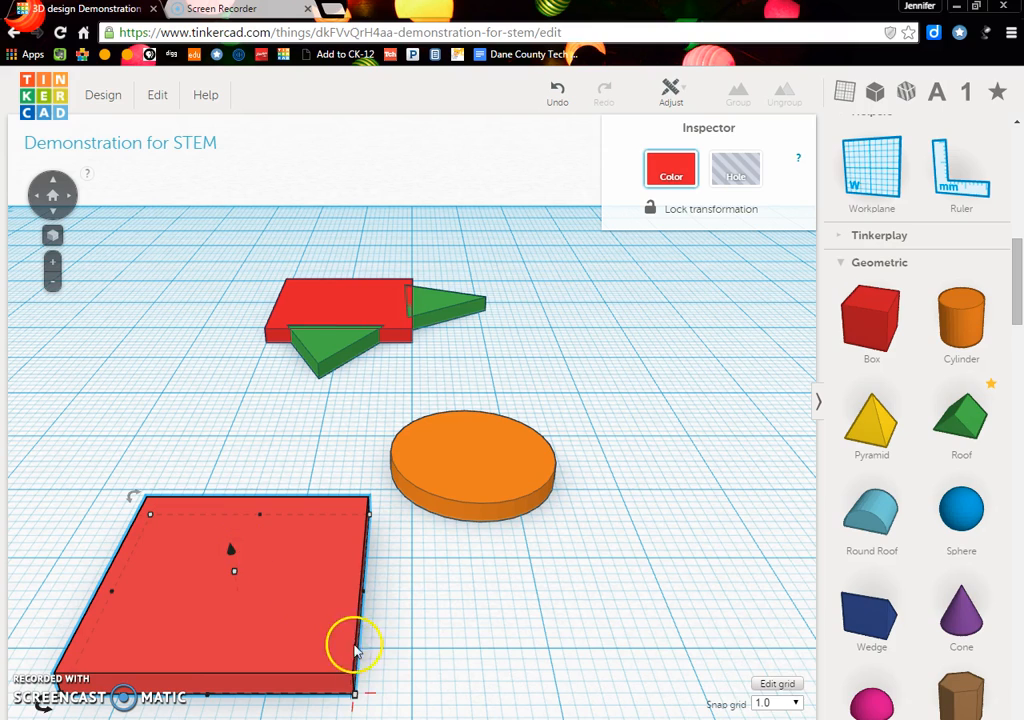
mouse_move(134, 497)
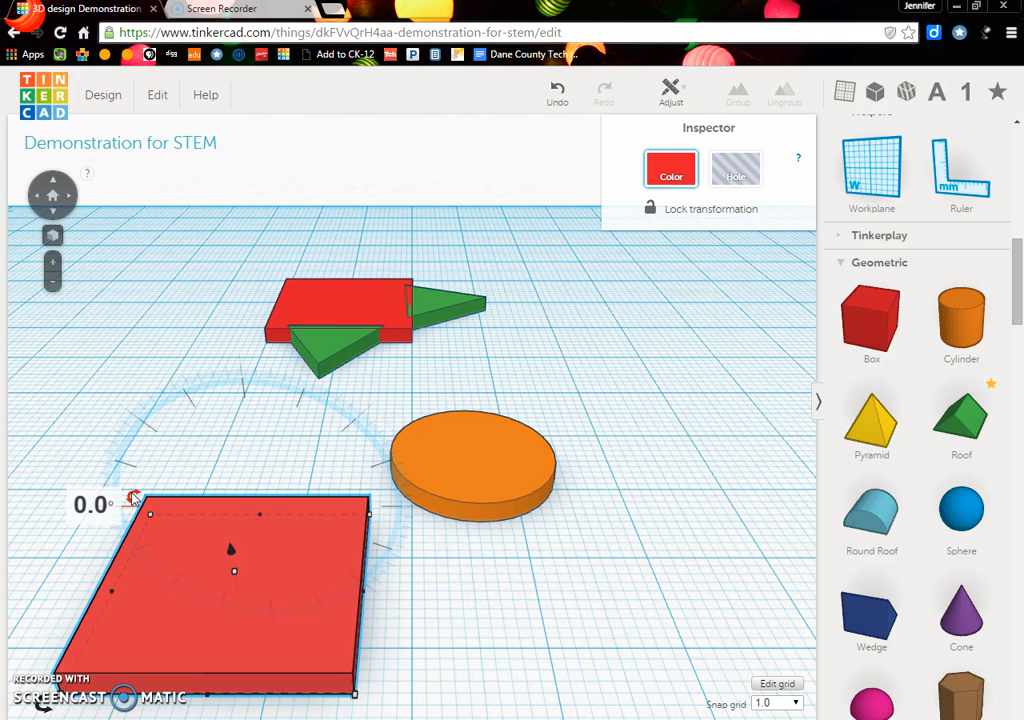
drag(143, 502, 140, 362)
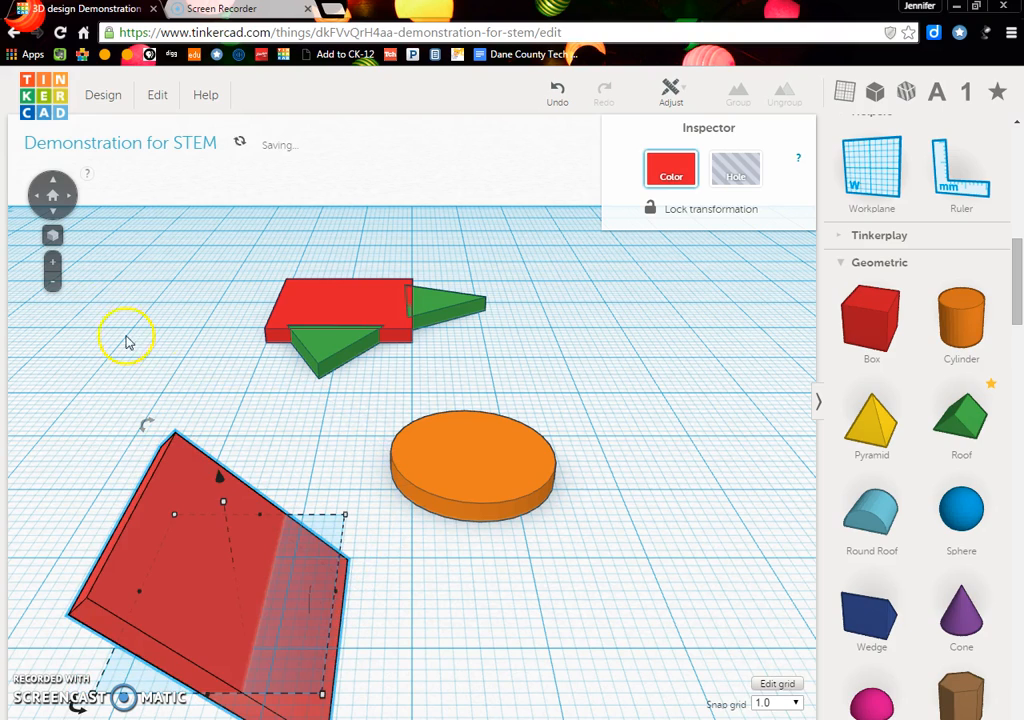
Move the tilted red slab onto the orange disc so that the two shapes intersect.
click(55, 216)
click(55, 216)
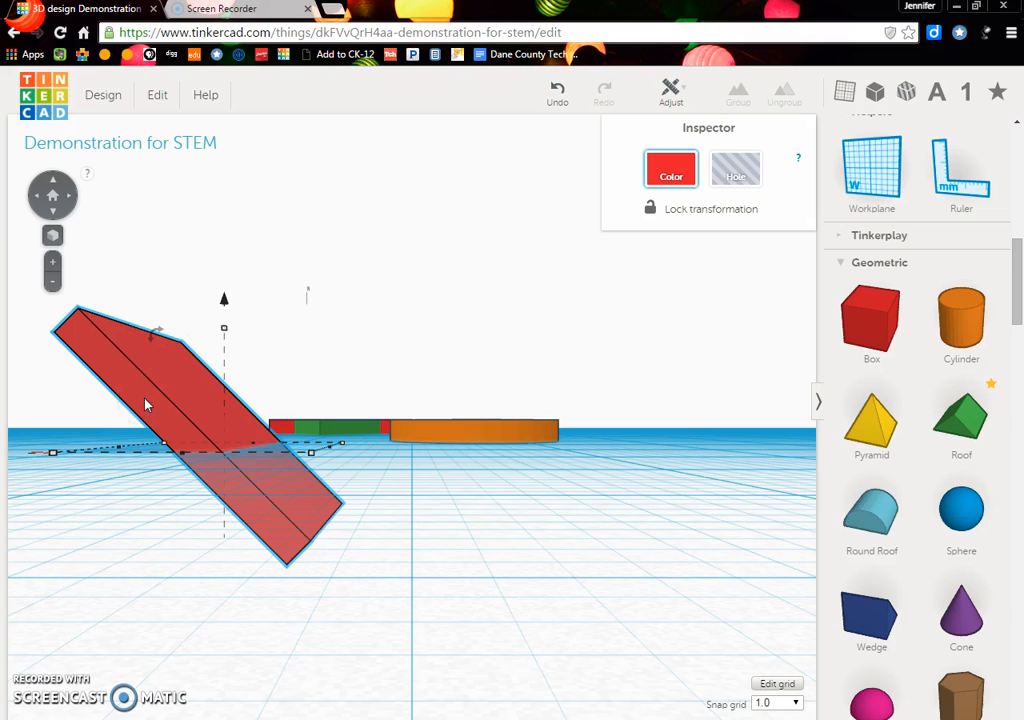
mouse_move(156, 331)
mouse_move(155, 430)
mouse_down()
mouse_move(227, 443)
mouse_move(224, 430)
mouse_move(166, 427)
mouse_up()
click(55, 262)
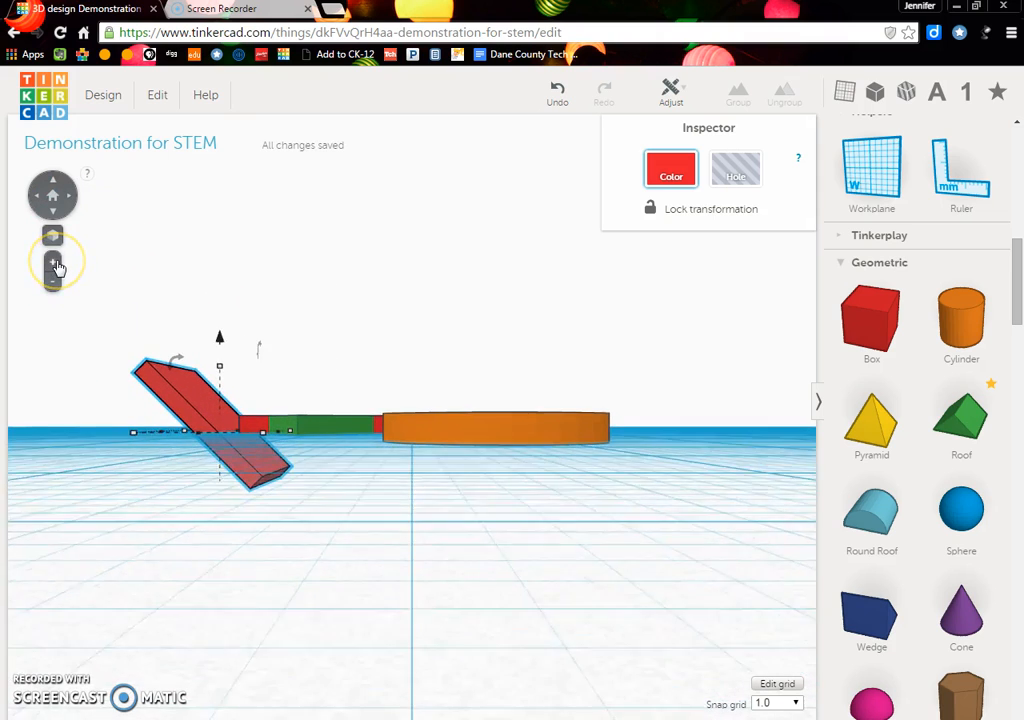
click(55, 190)
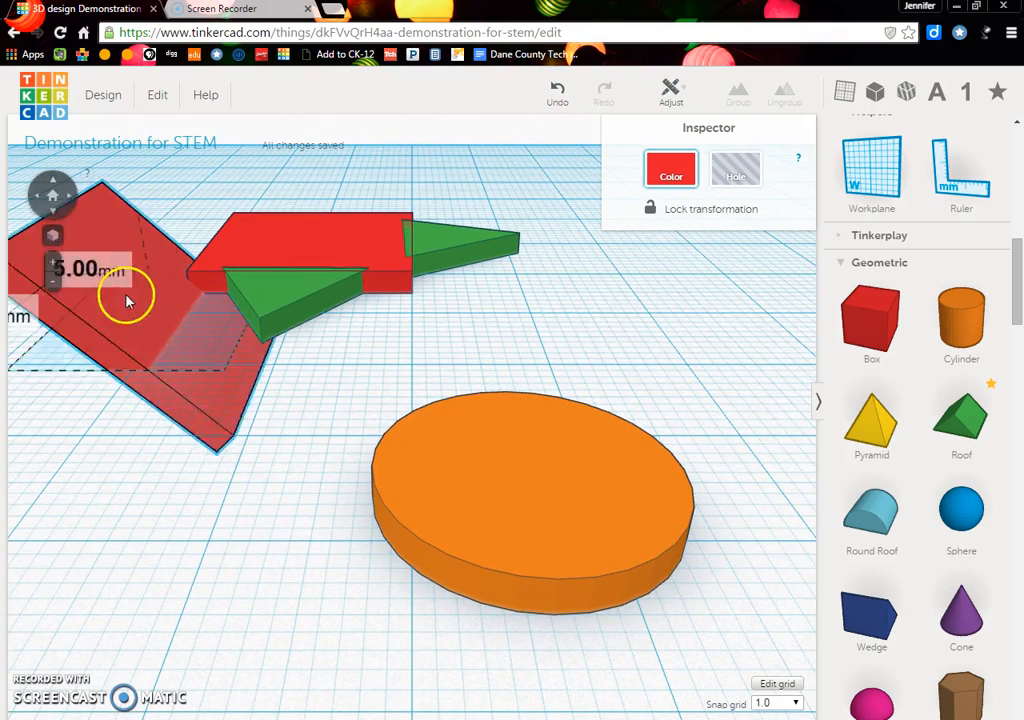
drag(127, 300, 502, 435)
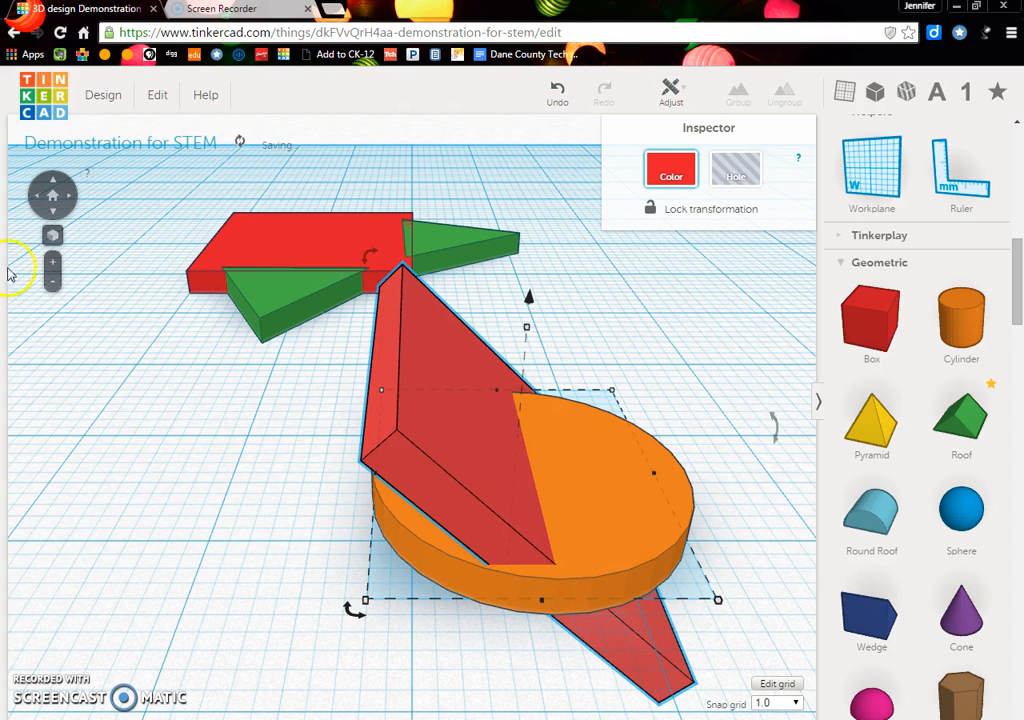
Examine how the tilted slab passes through the disc and the workplane, viewing it from the side and above.
click(56, 214)
click(56, 216)
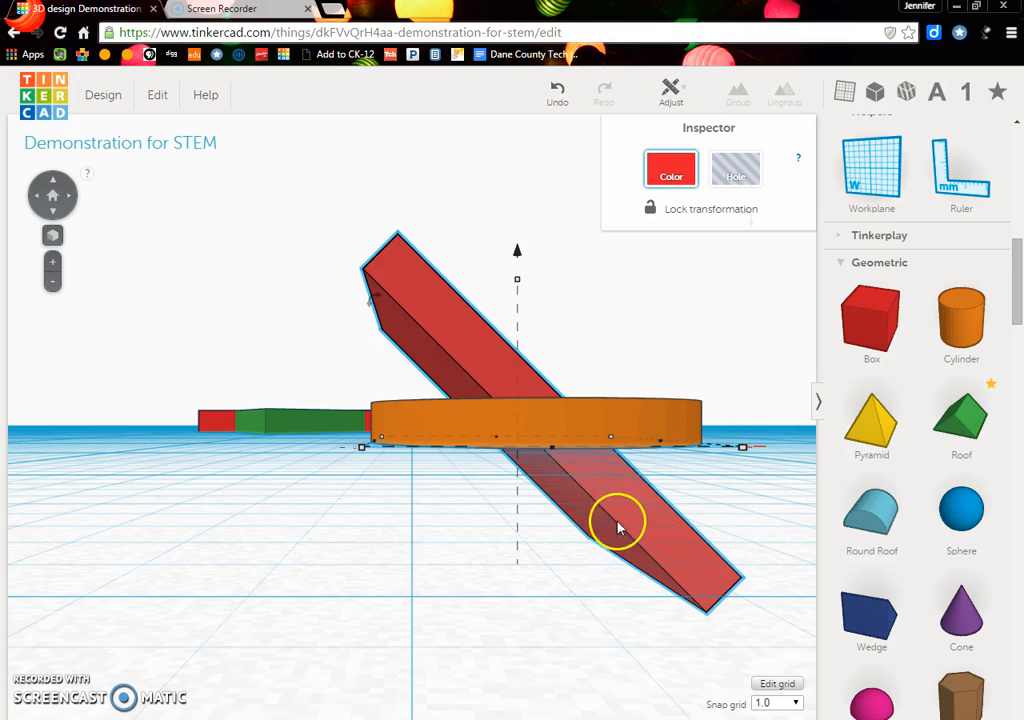
click(56, 183)
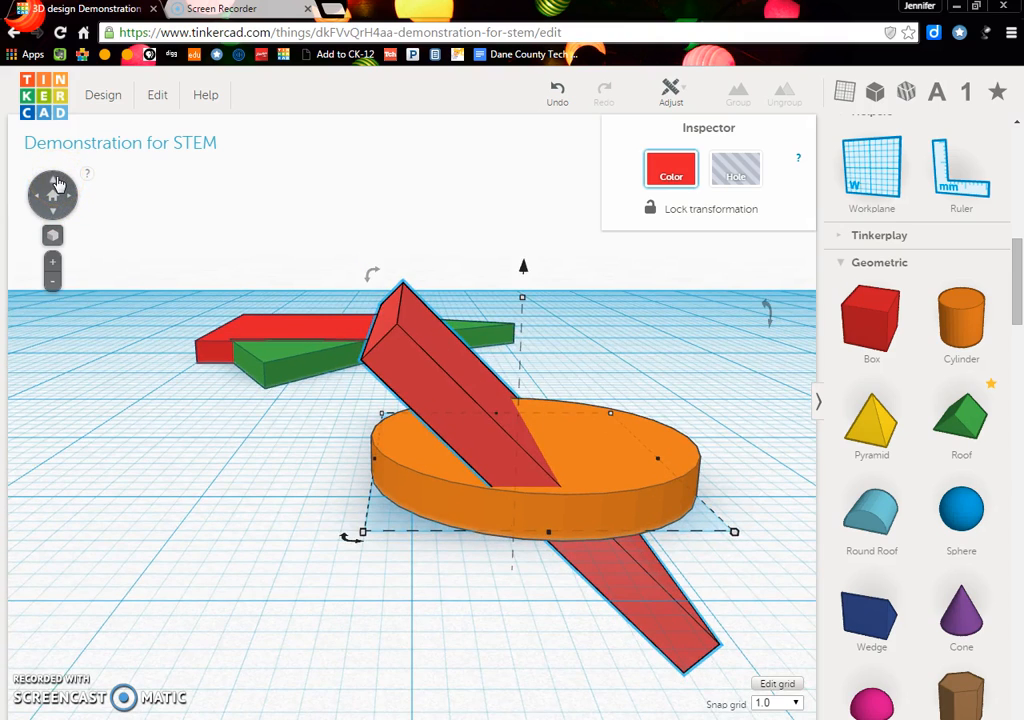
click(56, 183)
click(56, 183)
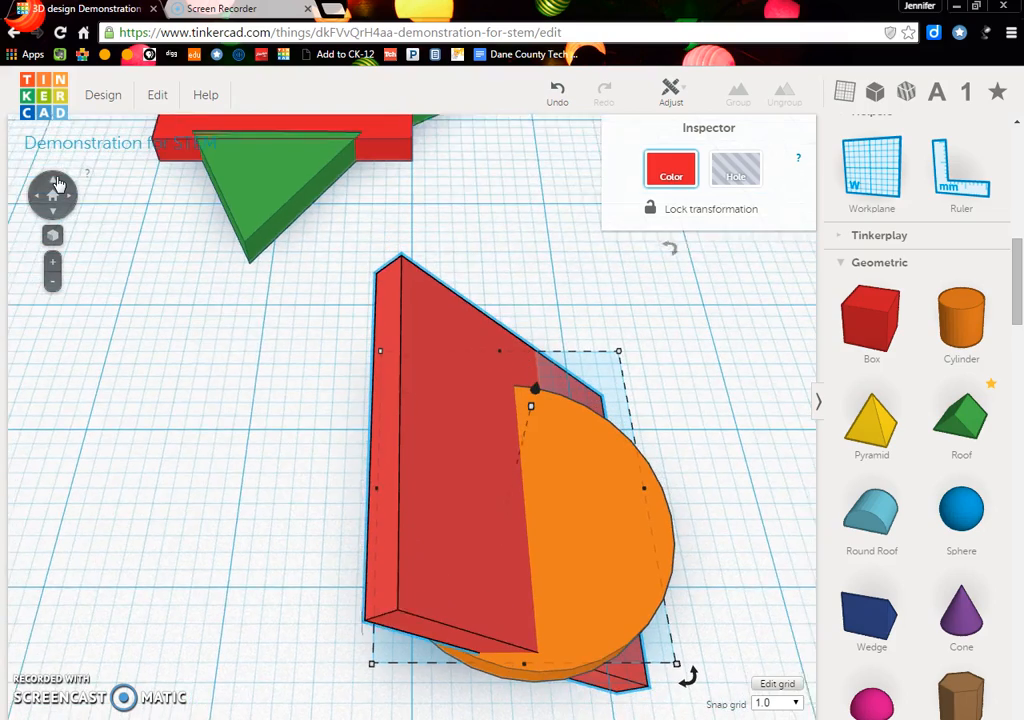
click(53, 286)
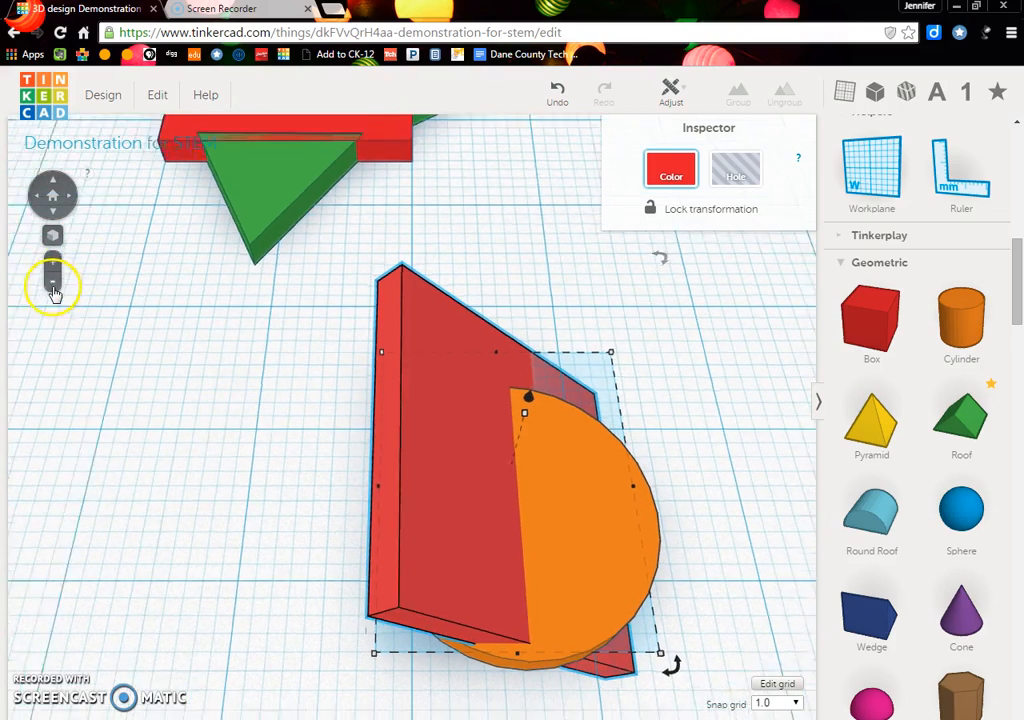
click(53, 286)
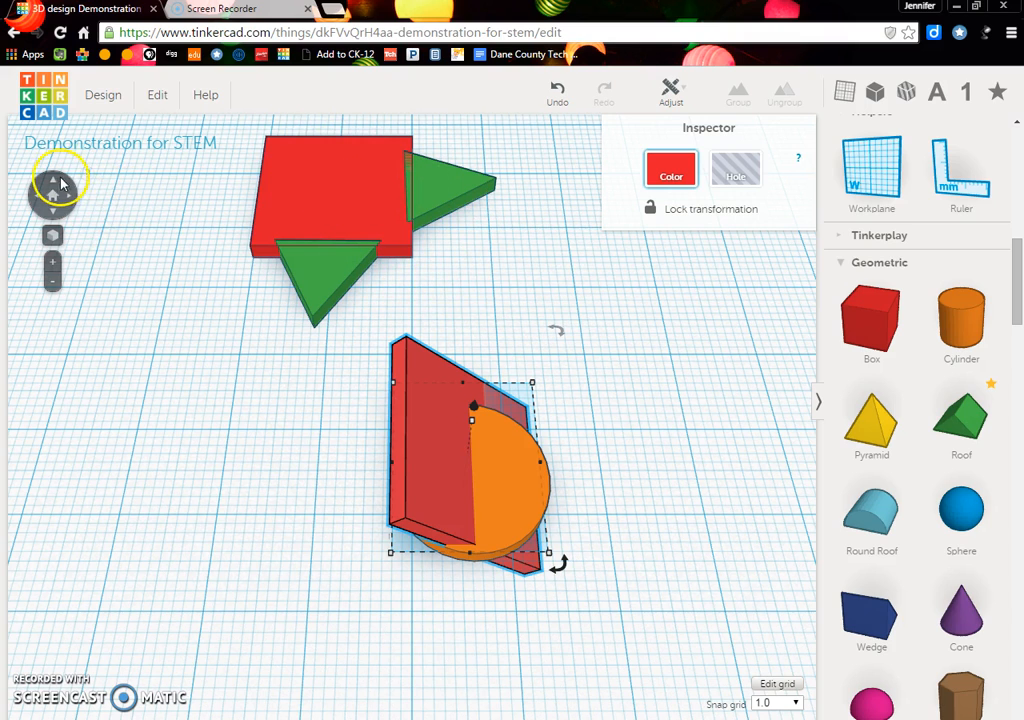
click(58, 184)
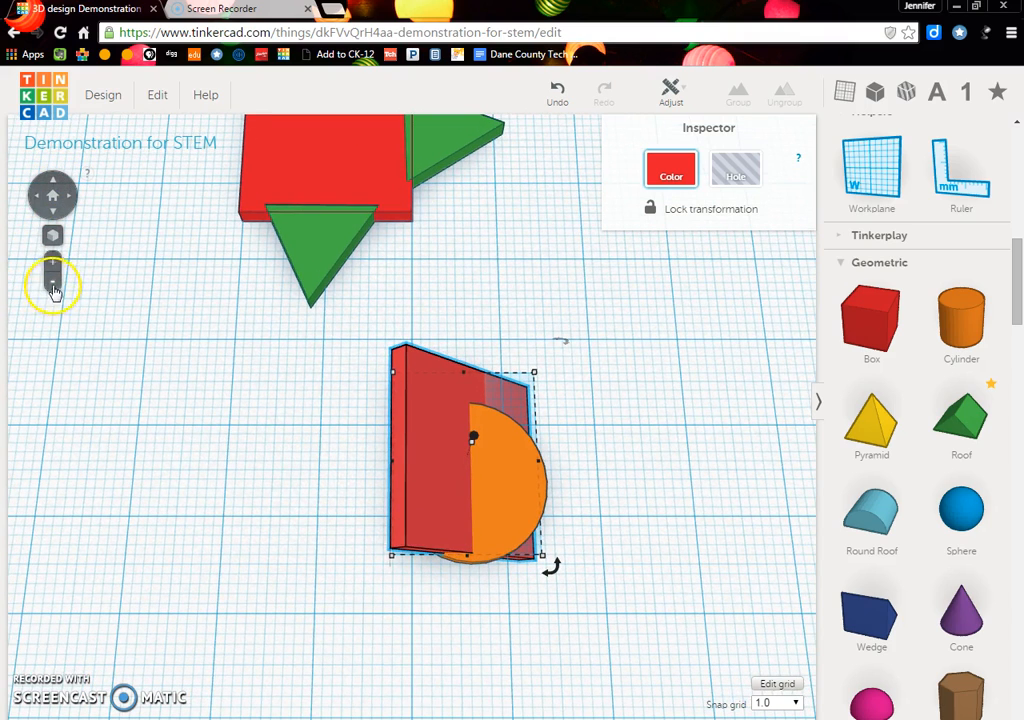
click(551, 304)
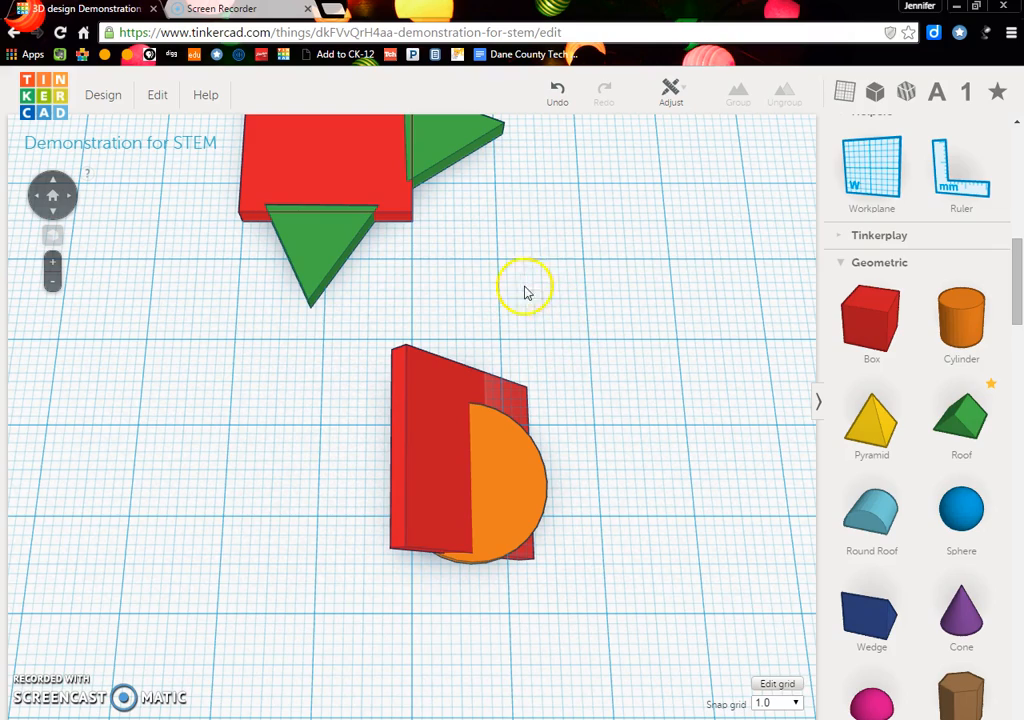
click(52, 186)
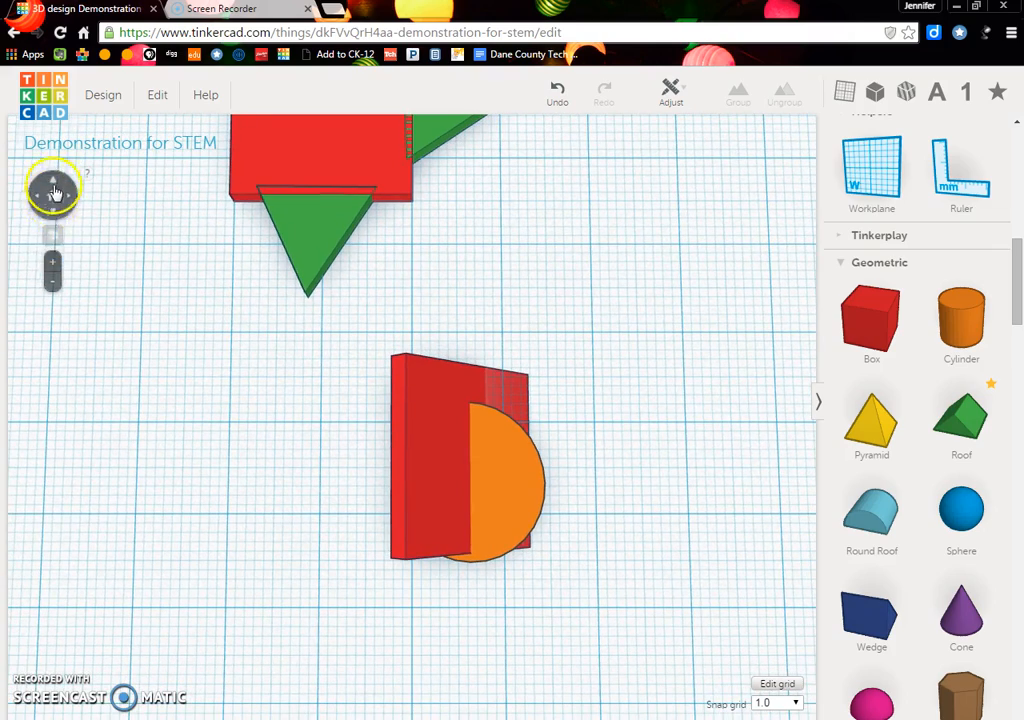
click(52, 220)
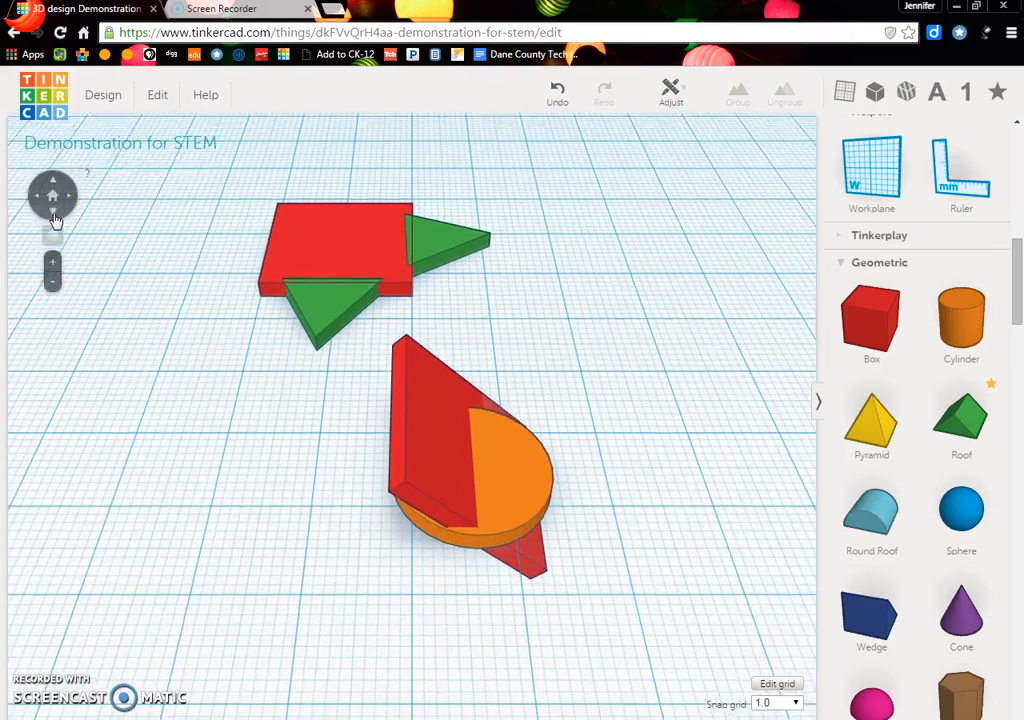
click(53, 215)
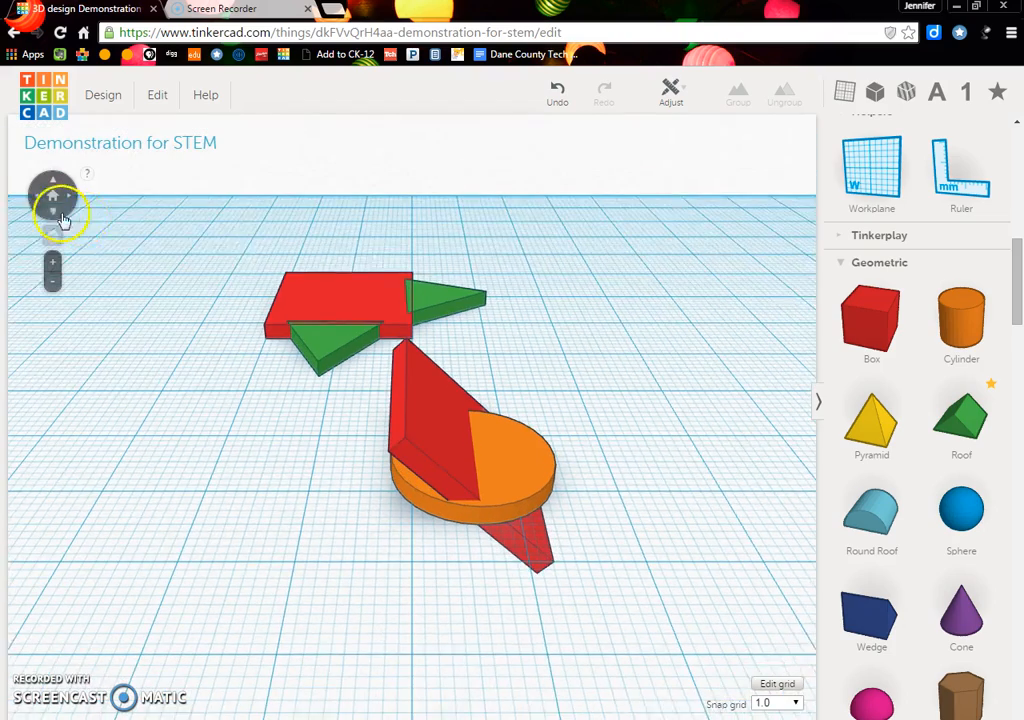
click(56, 218)
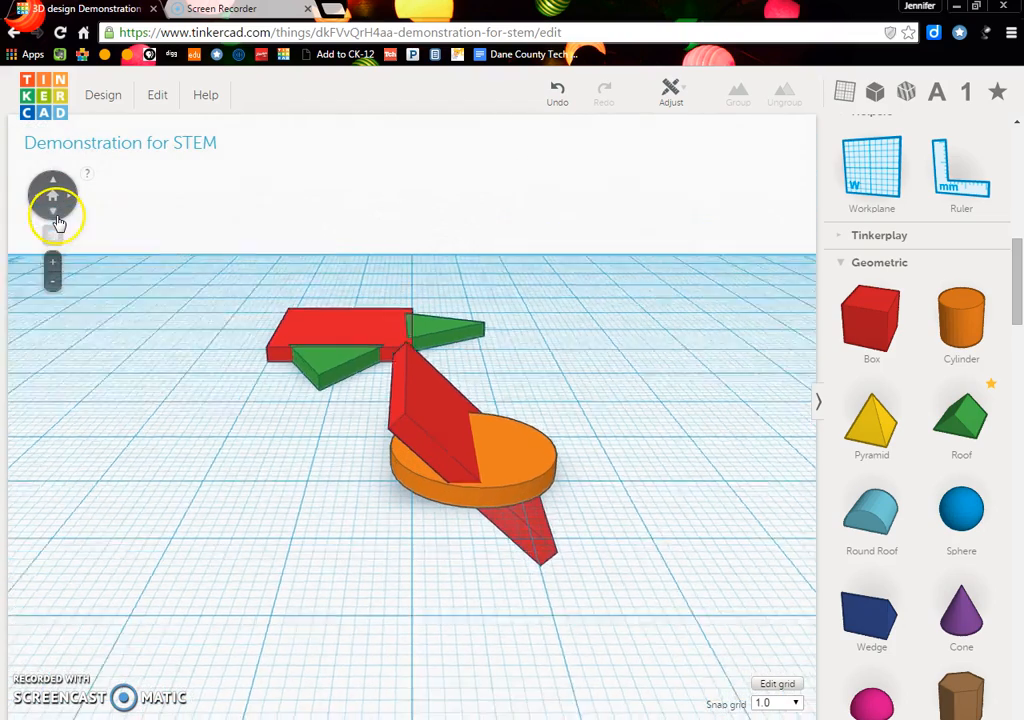
Delete the tilted red slab and the orange disc from the workplane.
click(480, 440)
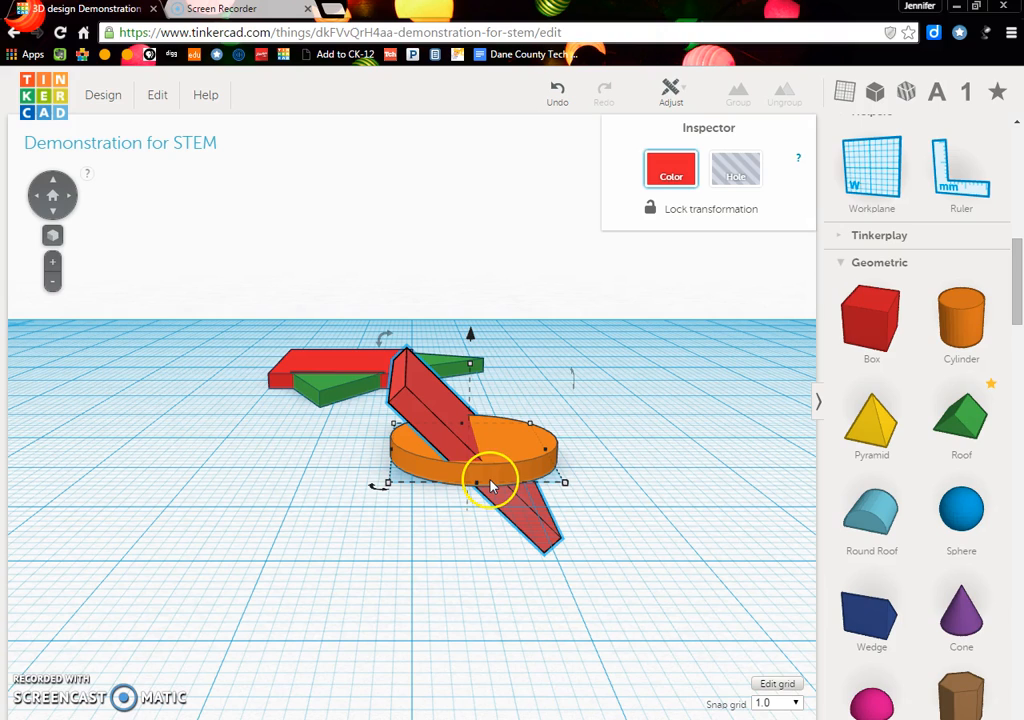
key(Delete)
click(502, 481)
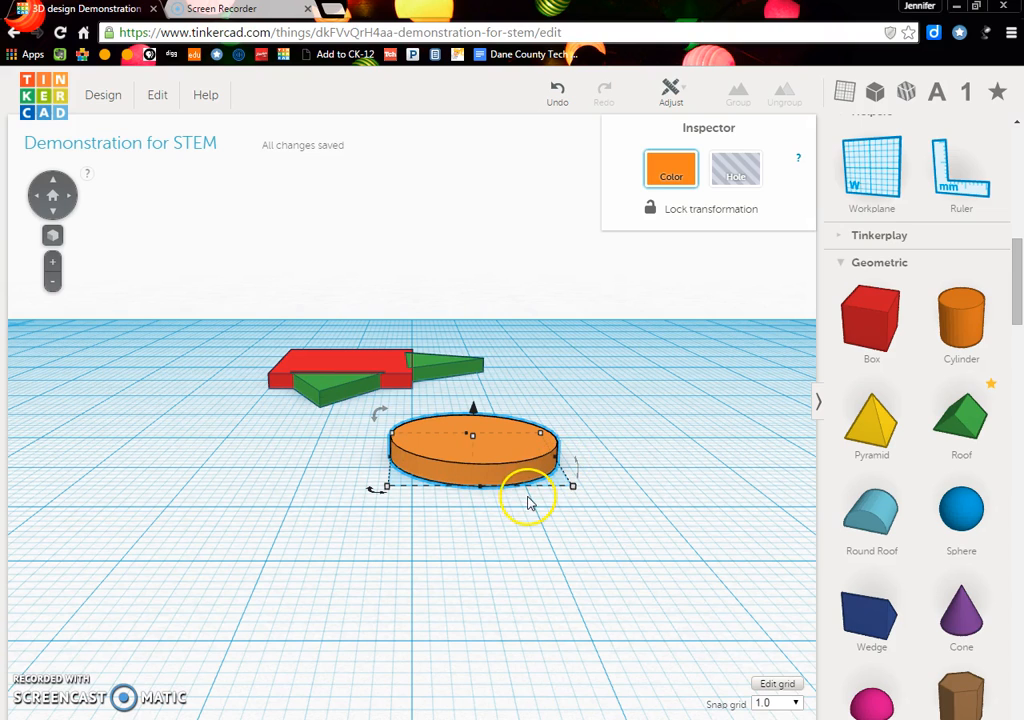
key(Delete)
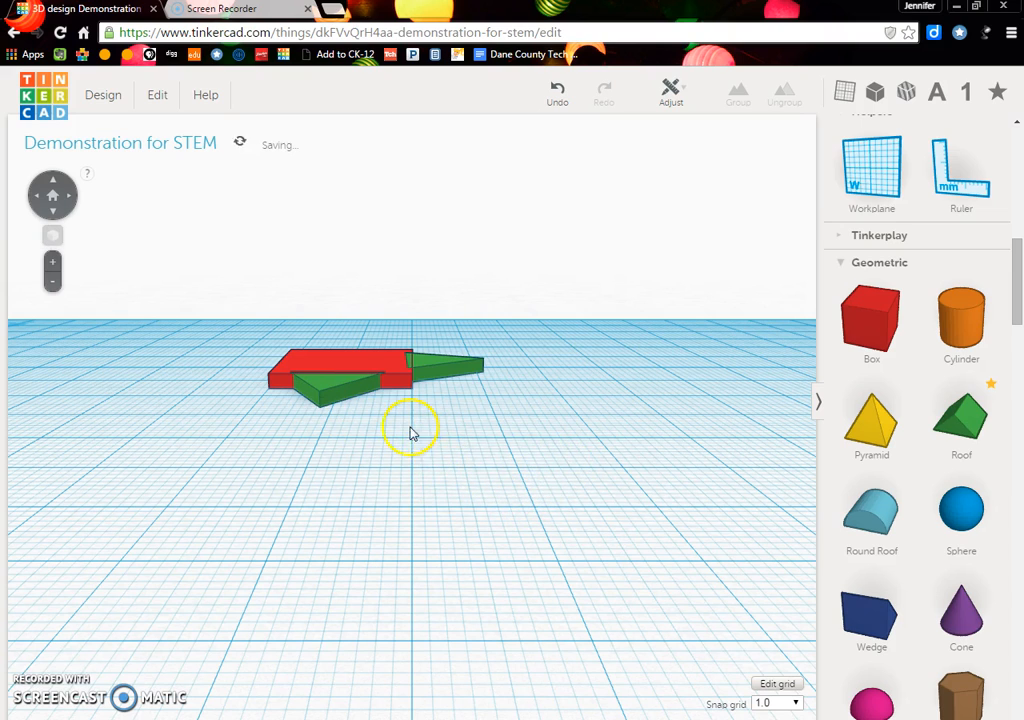
Check from the side and from below how the flat red slab and two green triangles sit on the workplane.
click(53, 212)
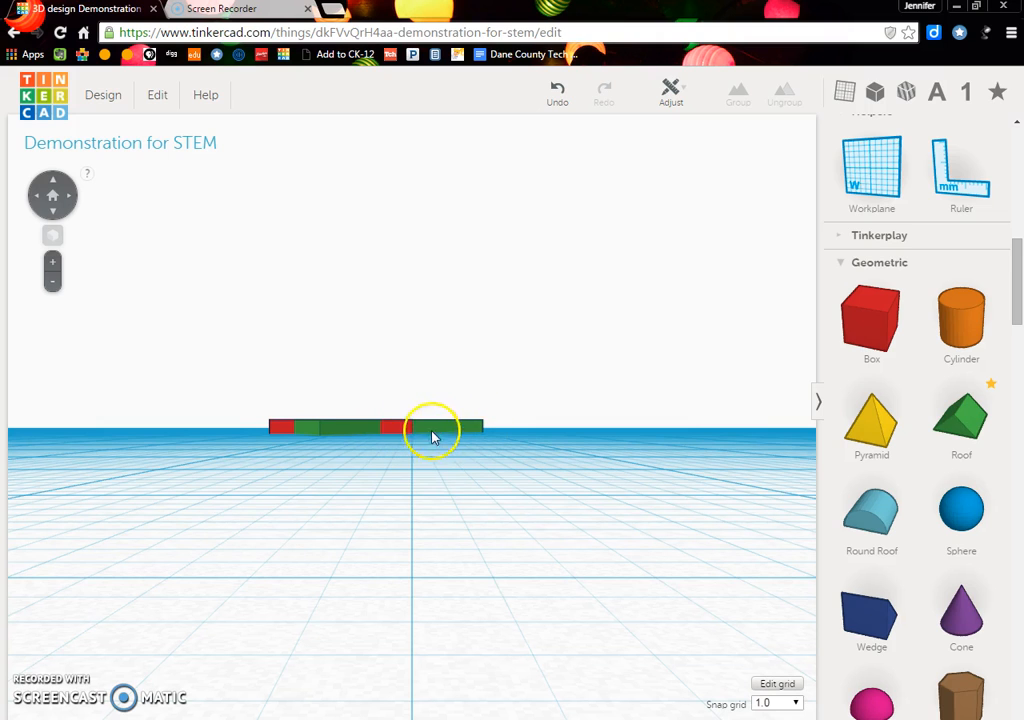
click(57, 216)
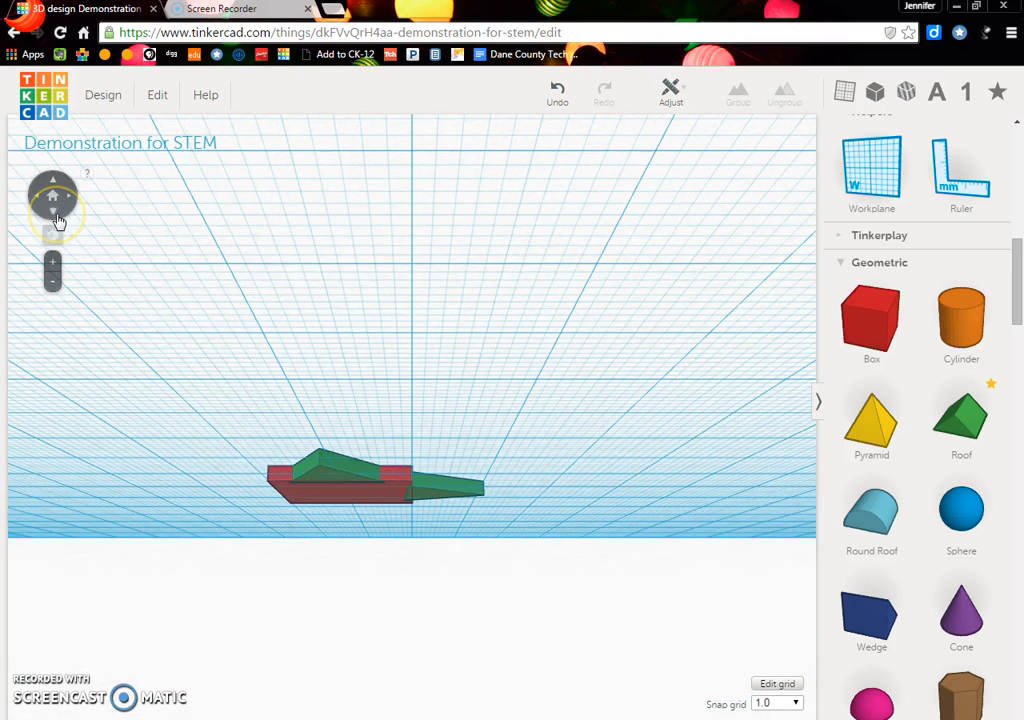
click(331, 475)
click(355, 505)
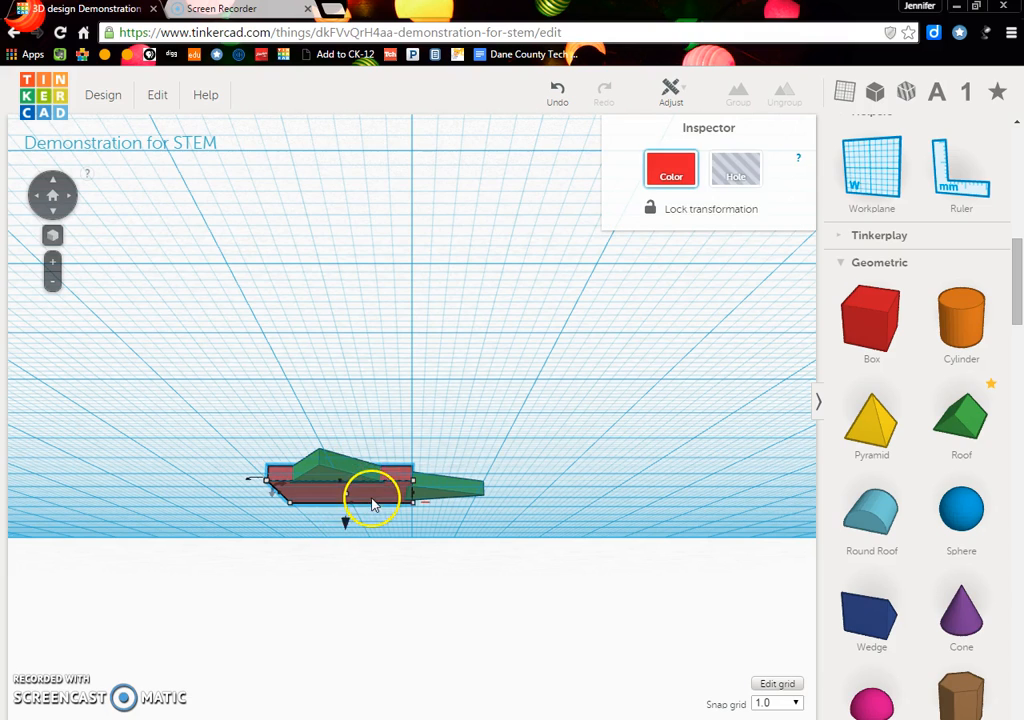
click(431, 495)
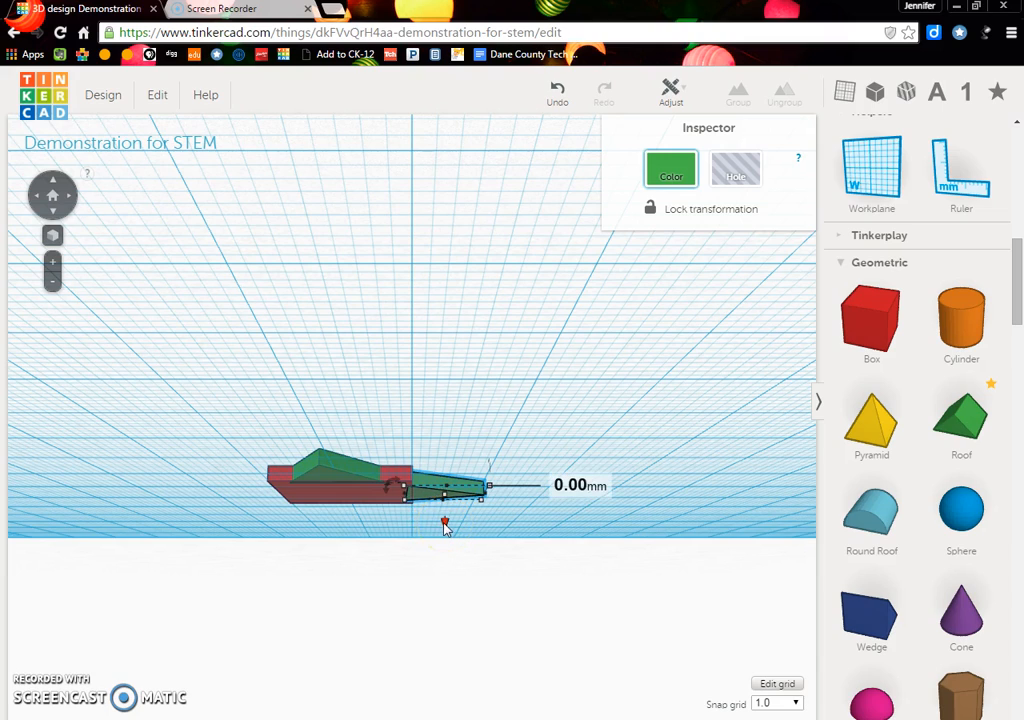
click(53, 183)
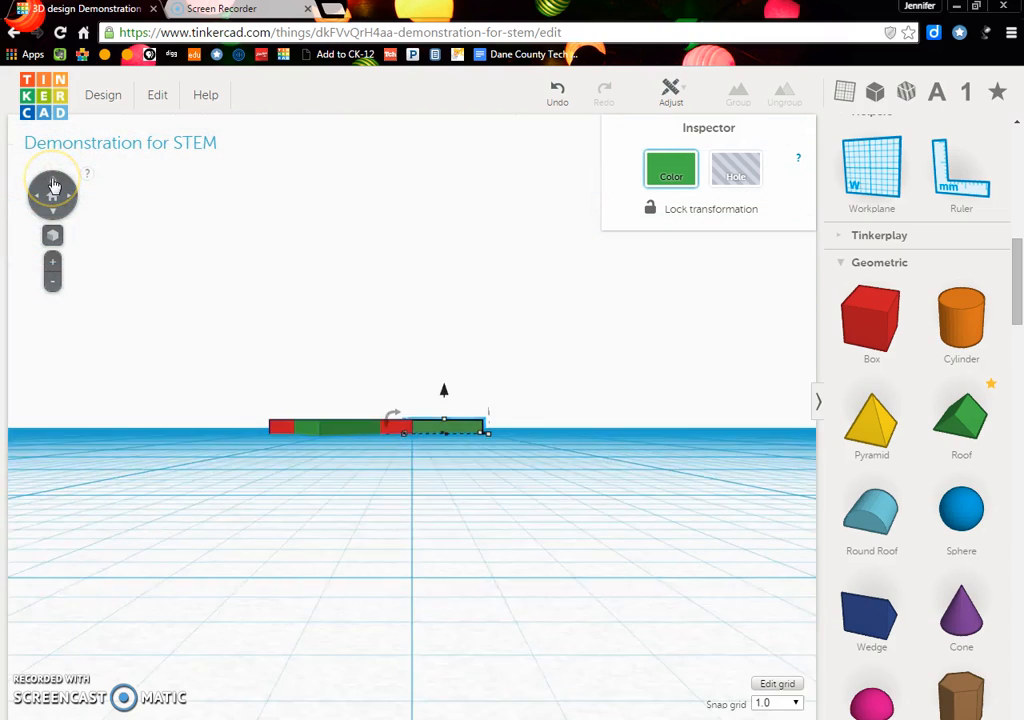
click(54, 186)
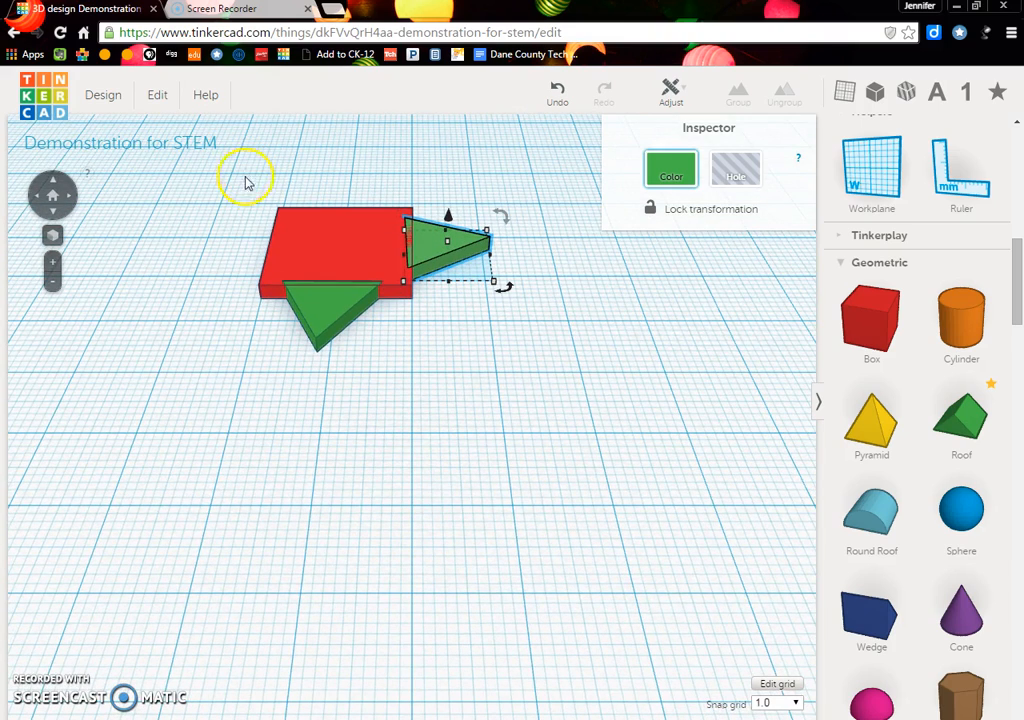
Group the red slab and the two green triangles into one shape.
drag(245, 182, 545, 415)
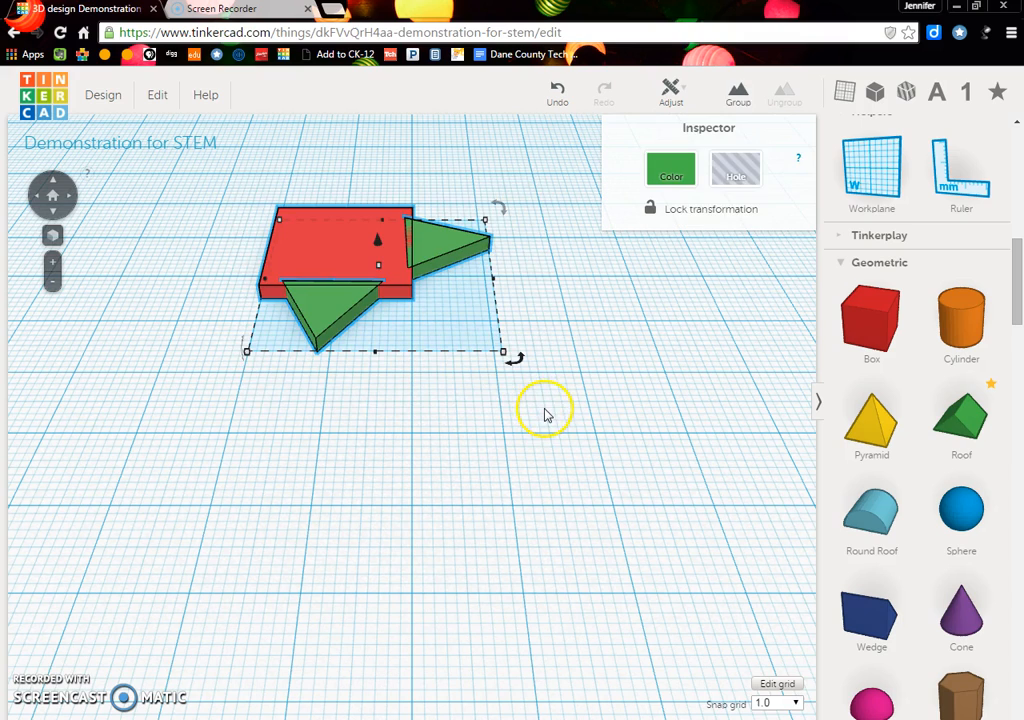
click(738, 98)
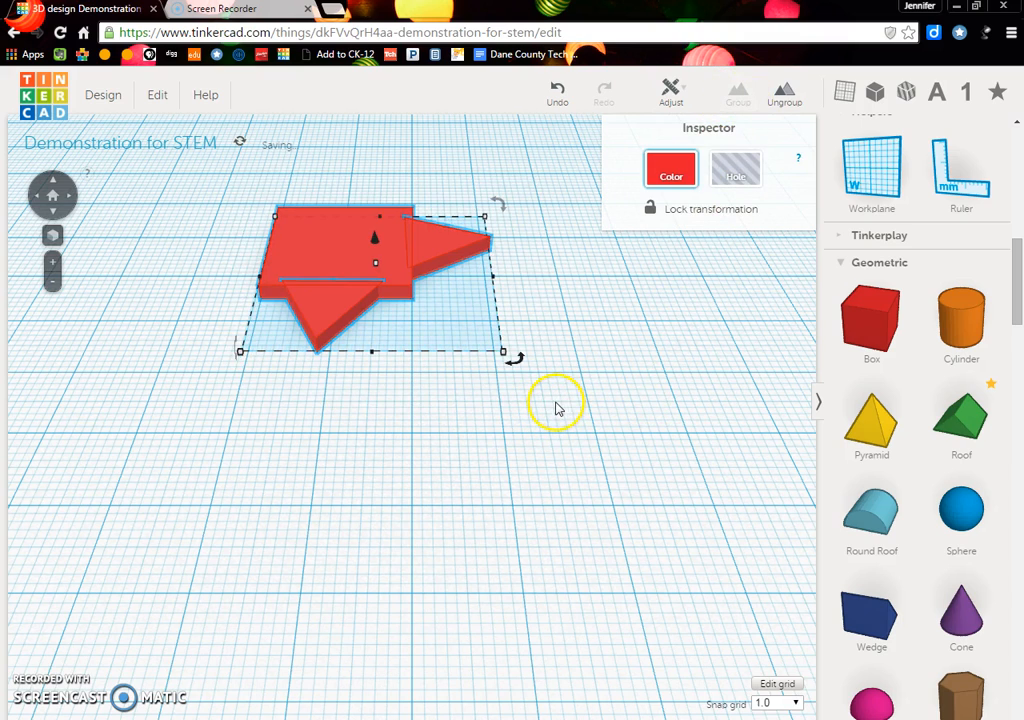
click(556, 409)
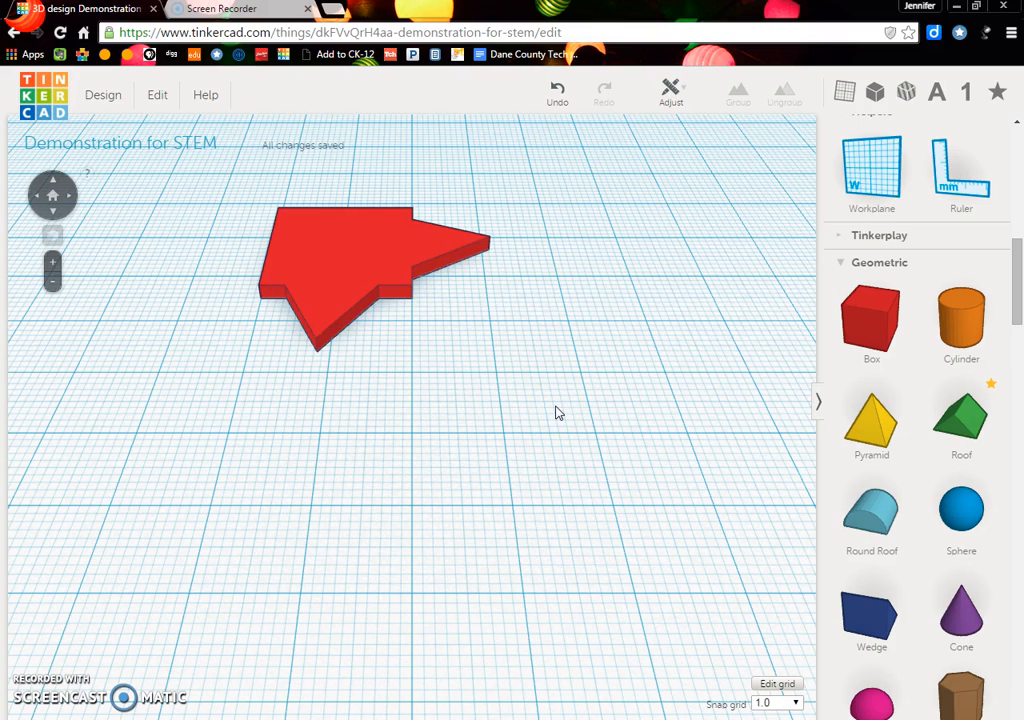
Place a Cylinder Hole on the grouped red shape and shrink its base to fit inside the slab portion.
scroll(1012, 310, down, 1)
drag(1018, 322, 1016, 408)
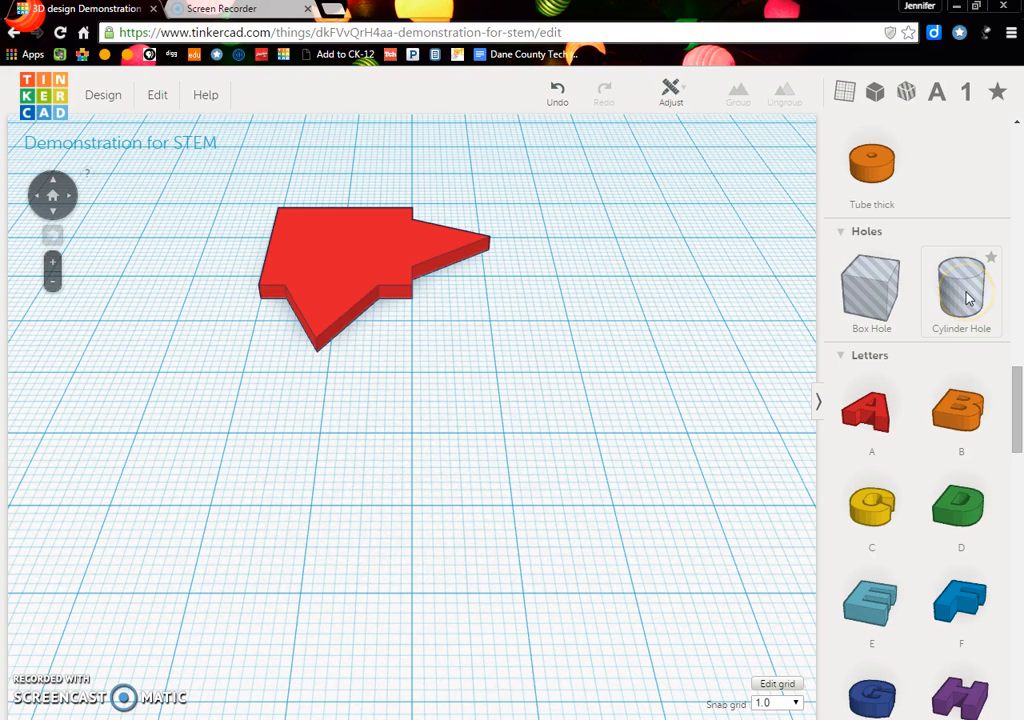
drag(966, 293, 354, 277)
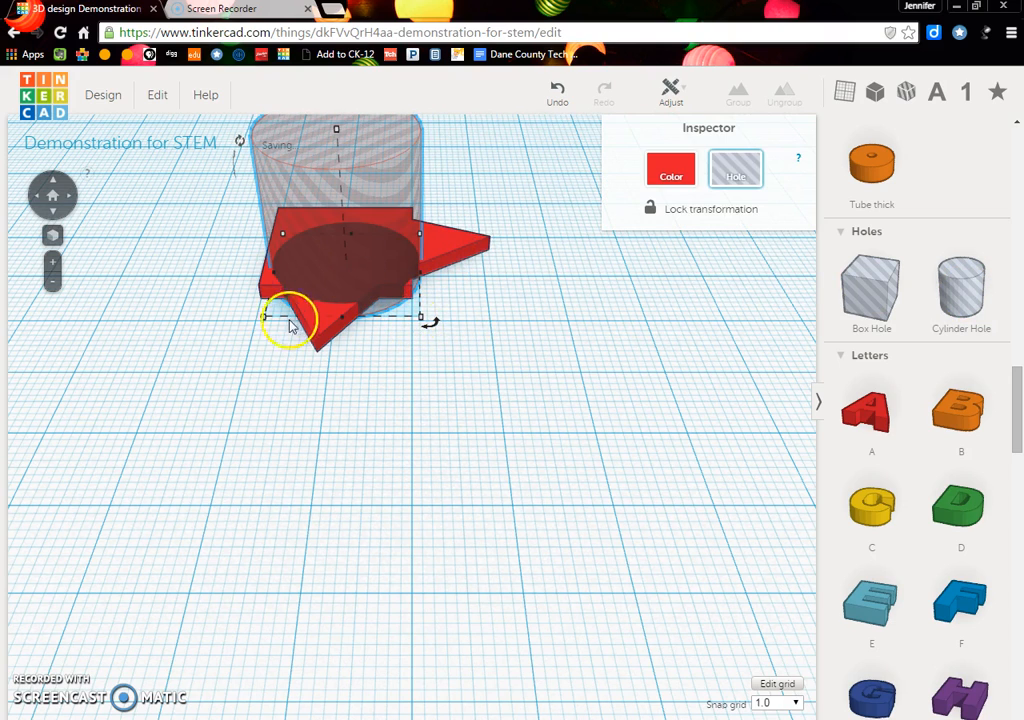
mouse_move(264, 318)
drag(264, 318, 325, 279)
drag(382, 194, 337, 220)
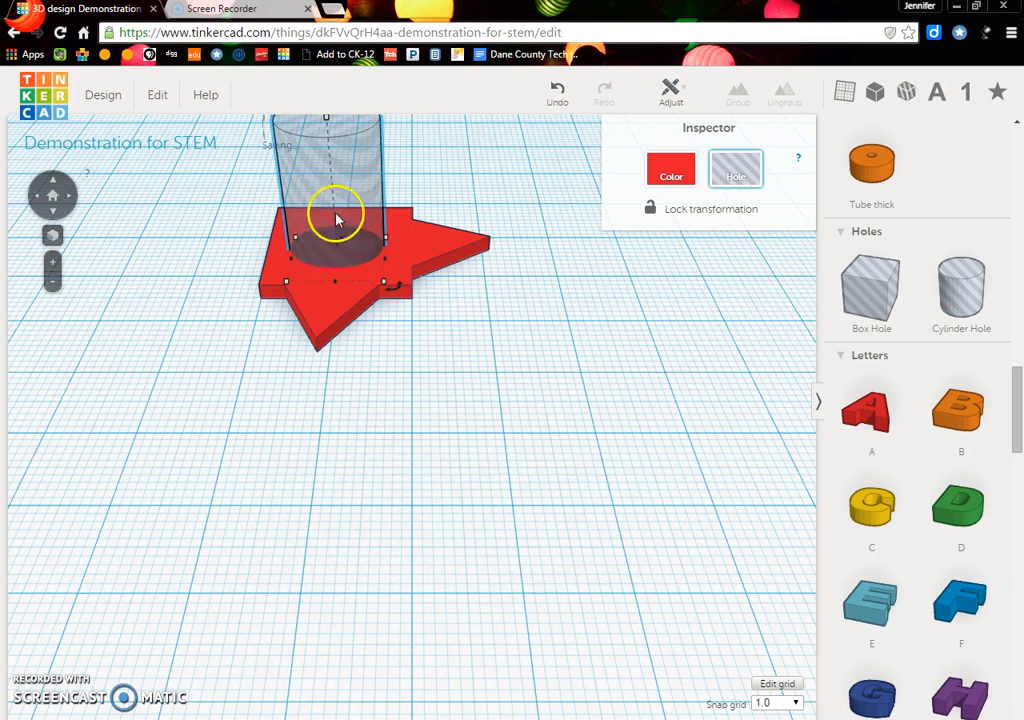
Group the cylinder hole with the red shape to cut a round opening through it.
drag(240, 195, 503, 352)
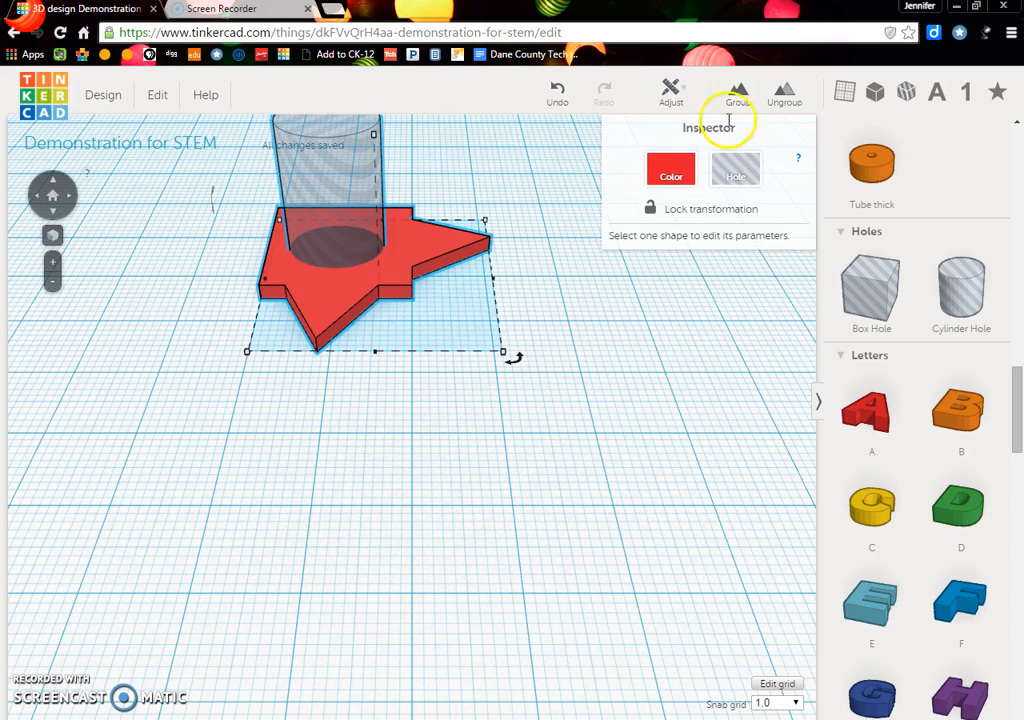
click(737, 95)
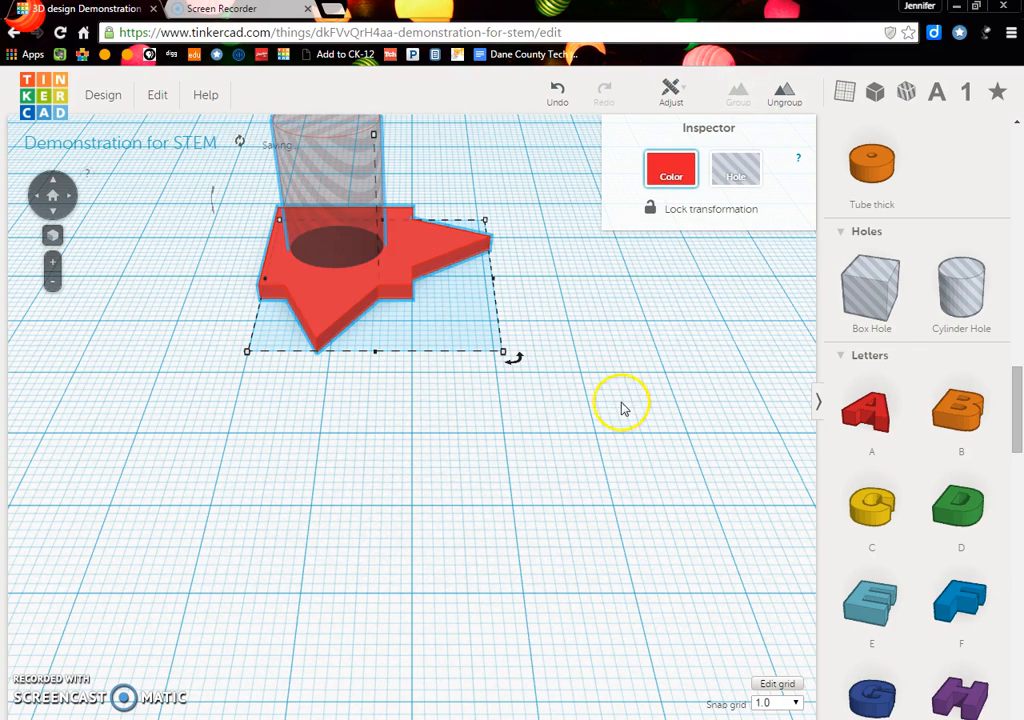
click(548, 407)
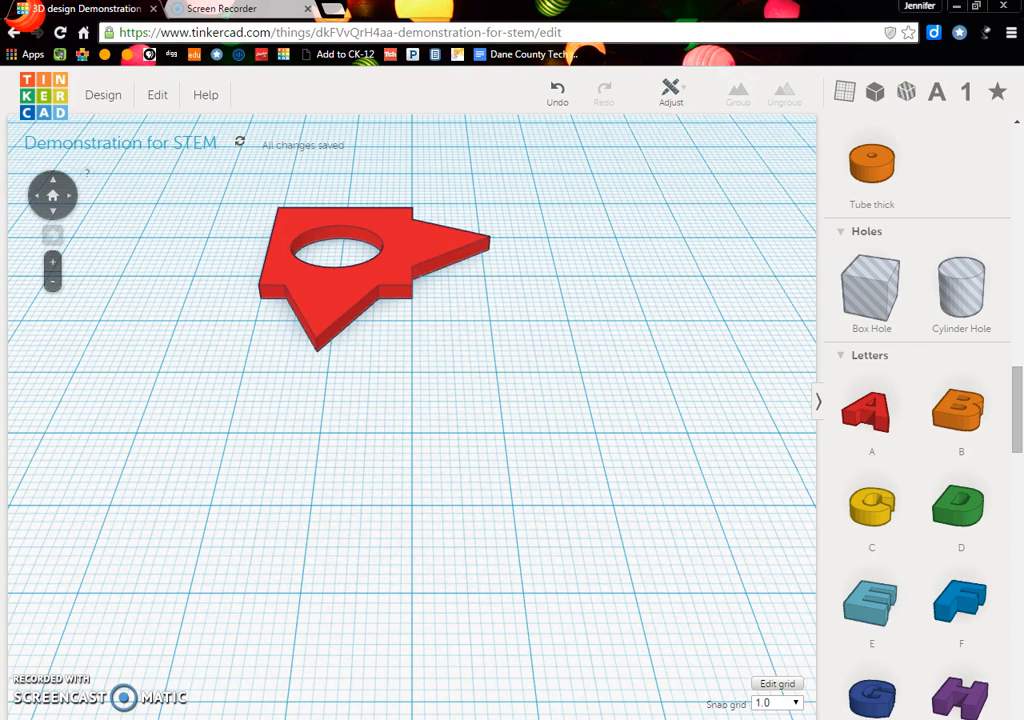
Ungroup the red shape to separate the cylinder hole from the solid body.
click(52, 183)
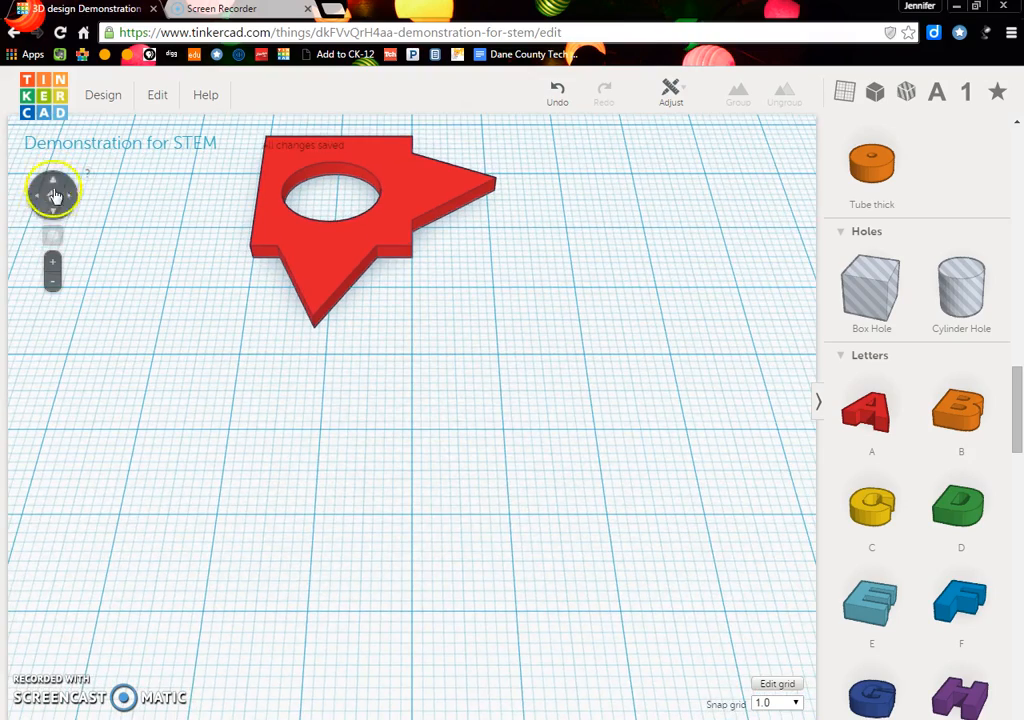
click(53, 210)
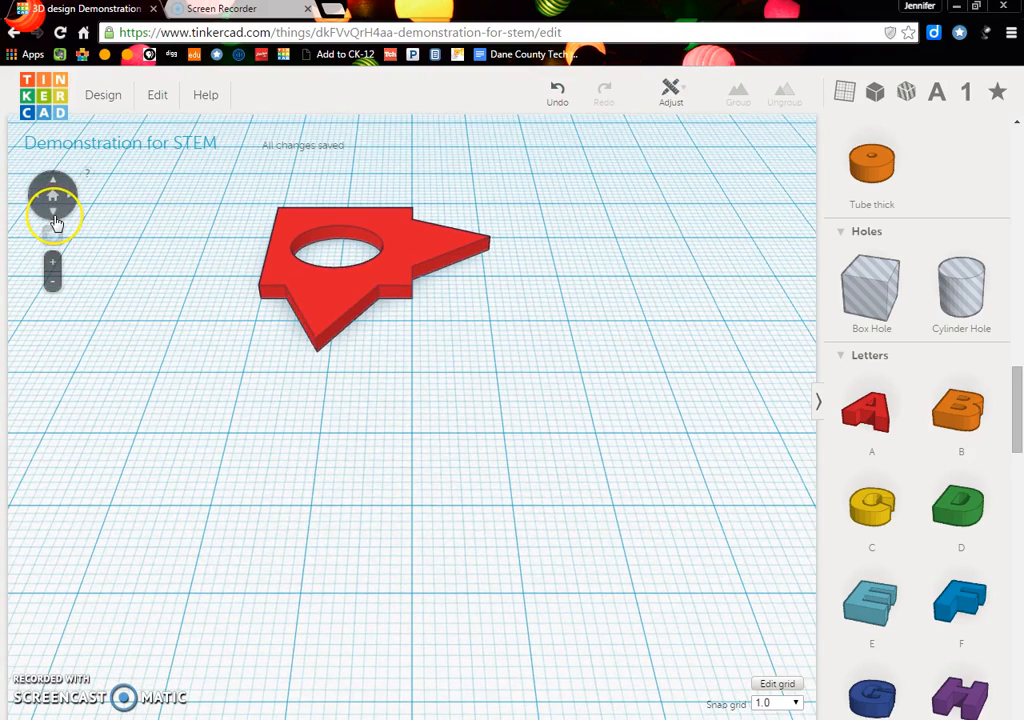
click(55, 216)
click(120, 222)
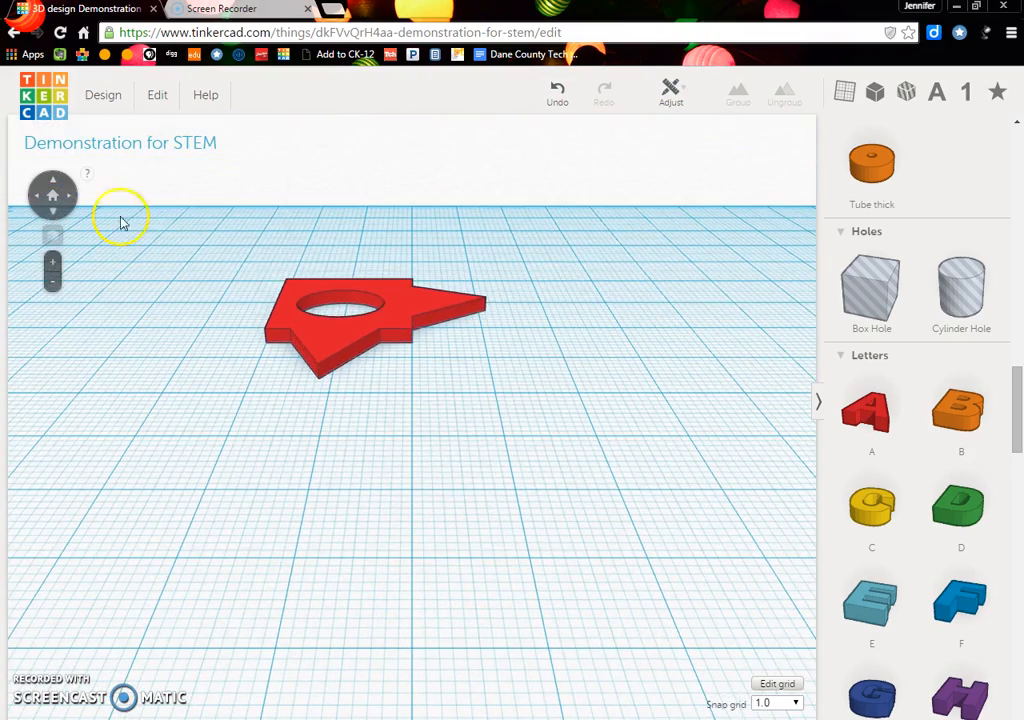
drag(270, 254, 496, 443)
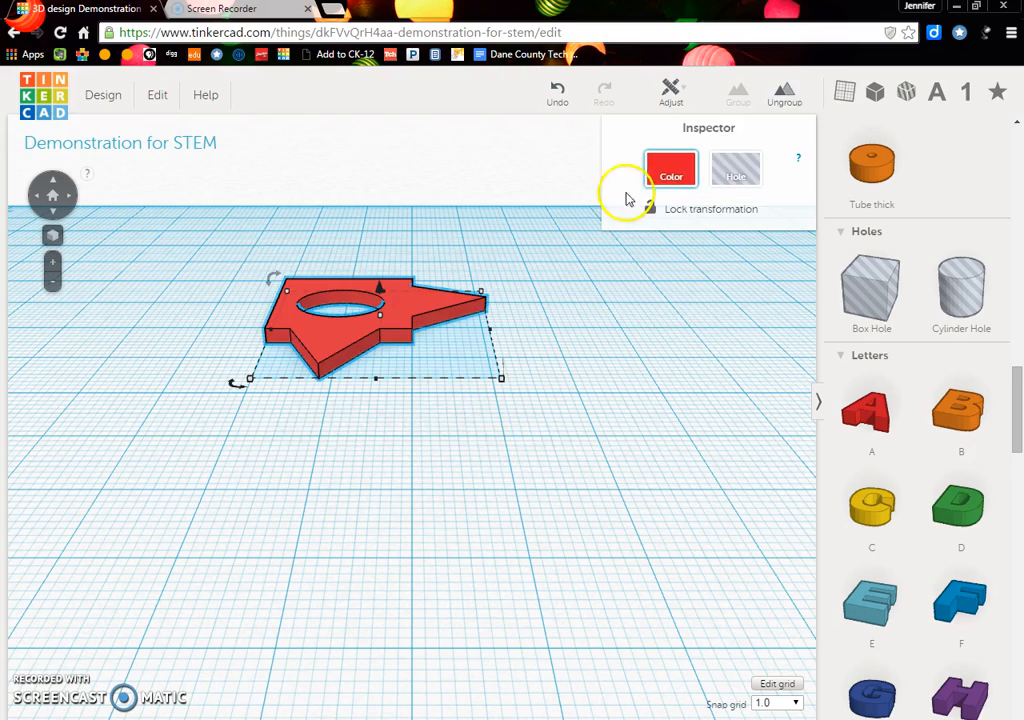
click(786, 100)
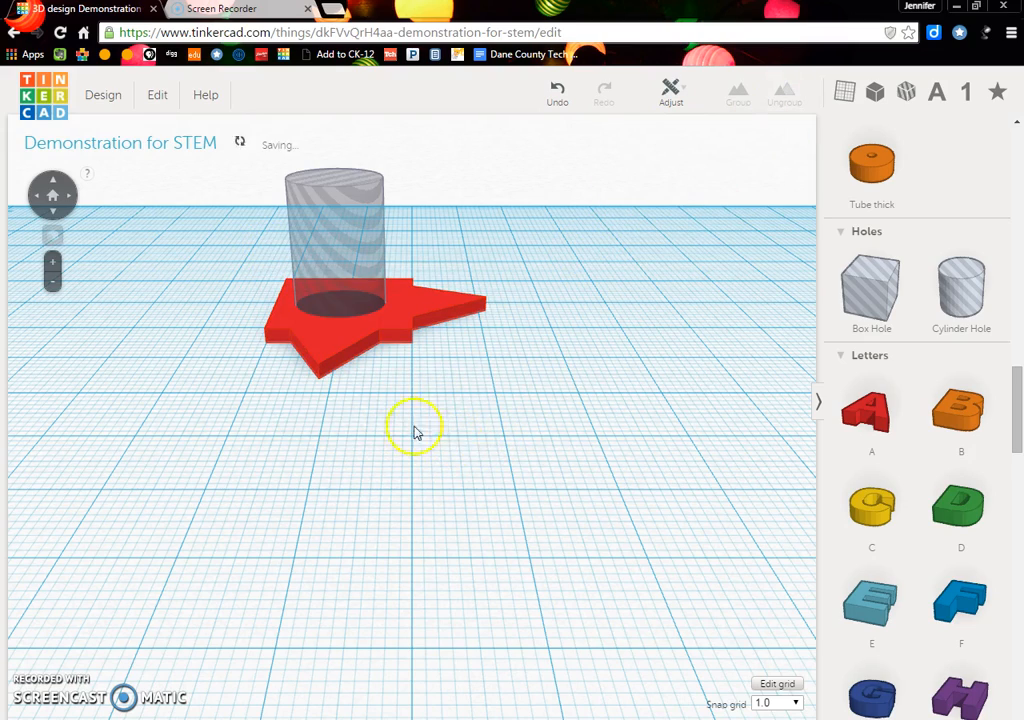
Undo the ungrouping of the red shape and its cylinder hole.
scroll(400, 424, up, 5)
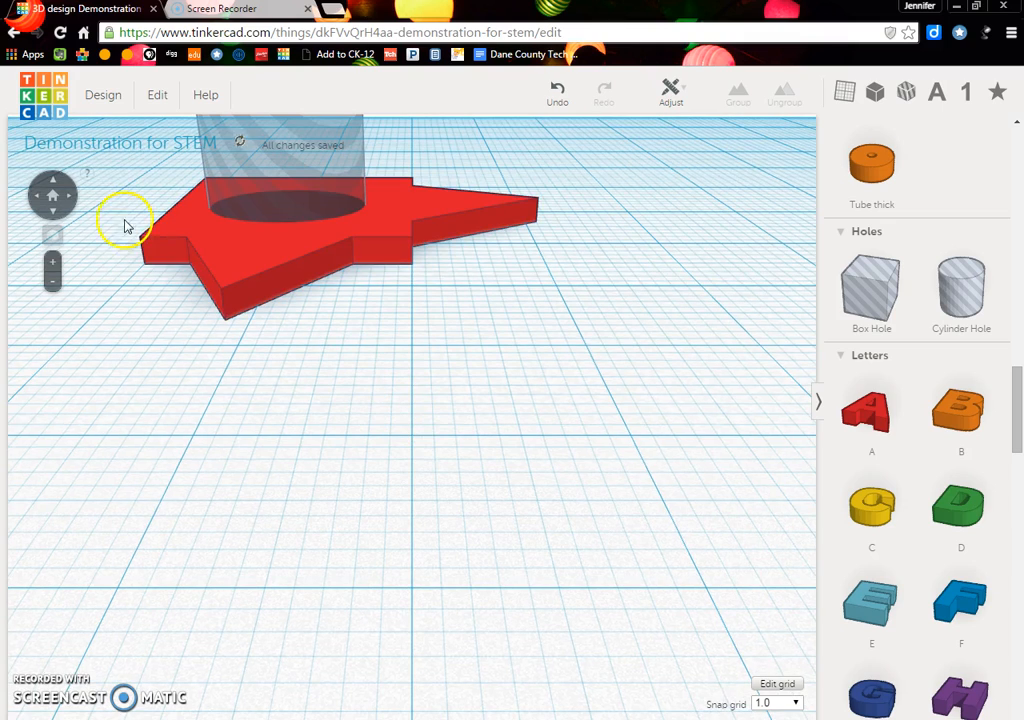
click(51, 179)
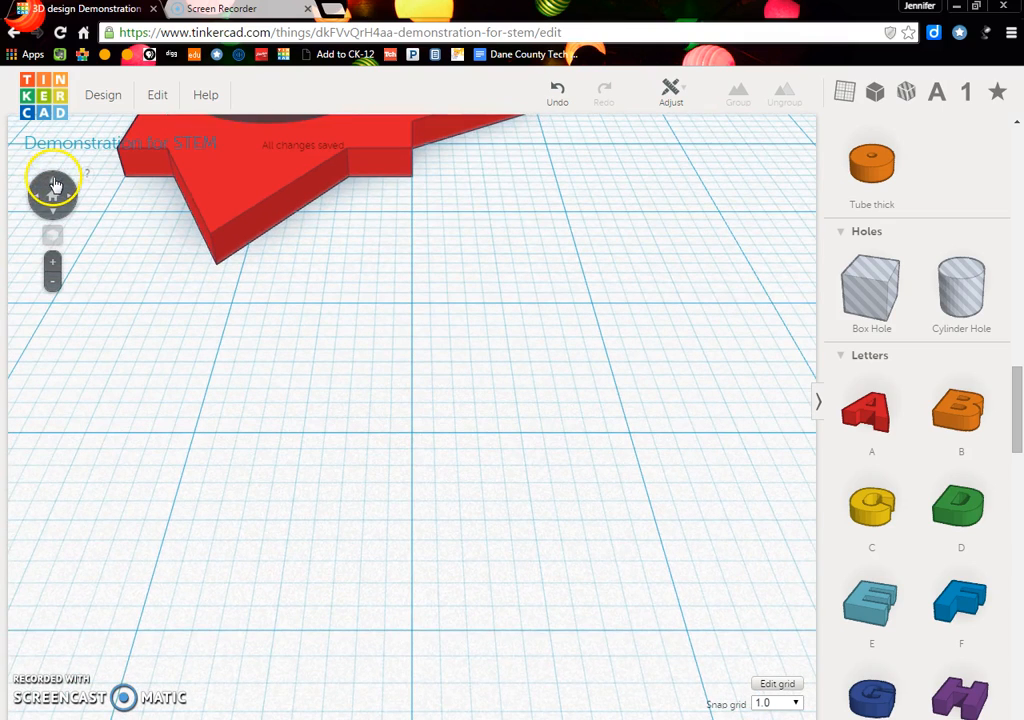
click(557, 92)
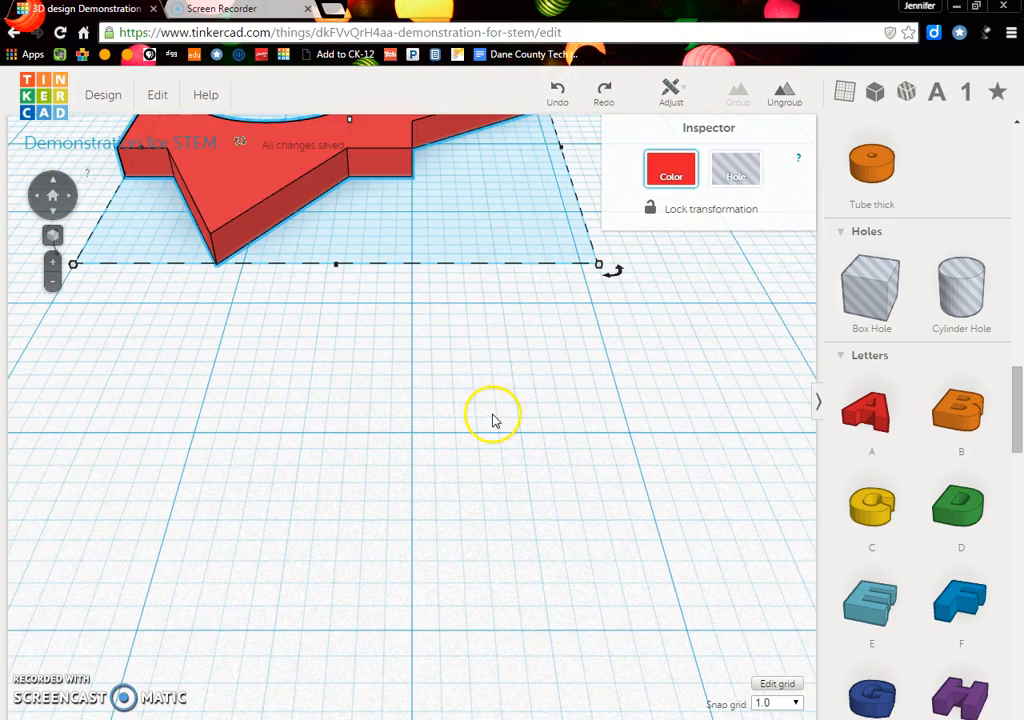
scroll(491, 418, down, 5)
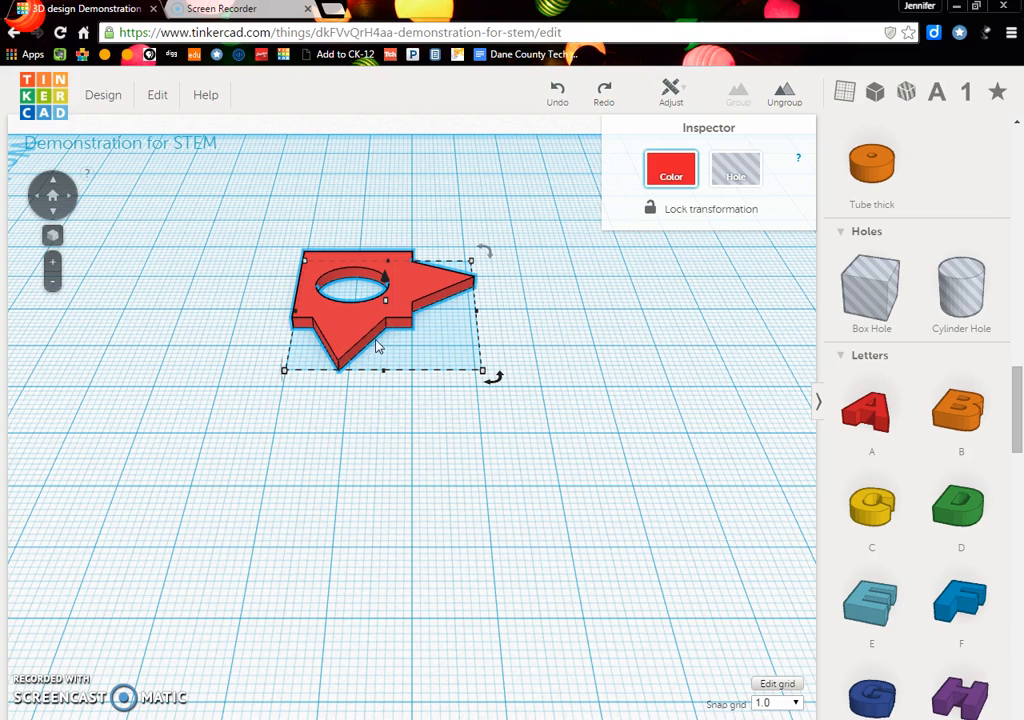
click(565, 359)
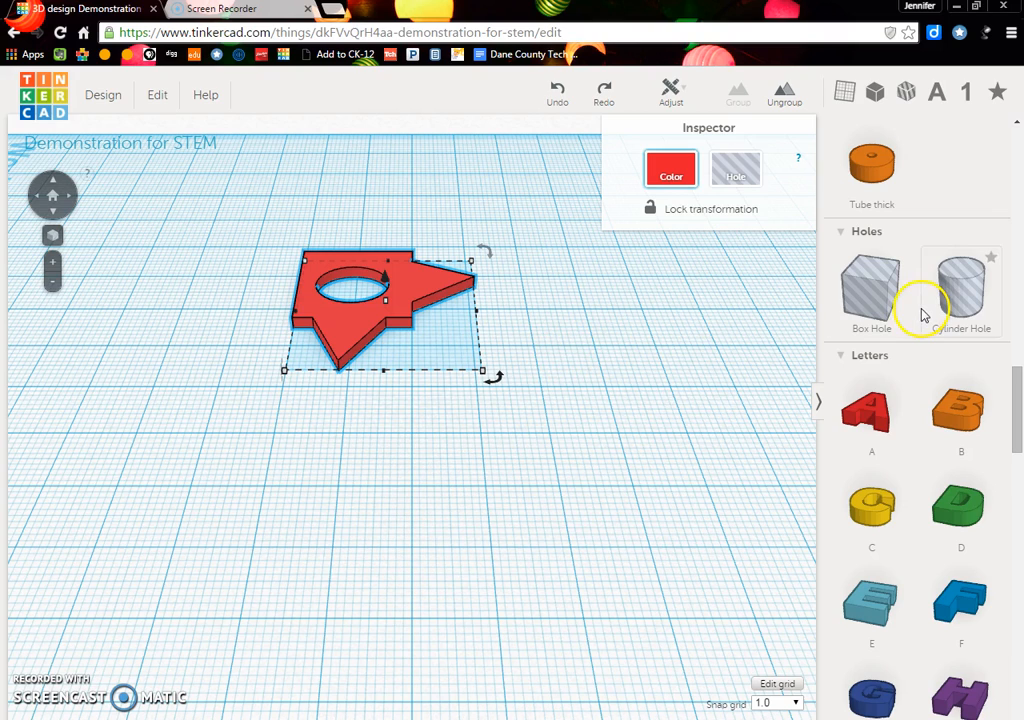